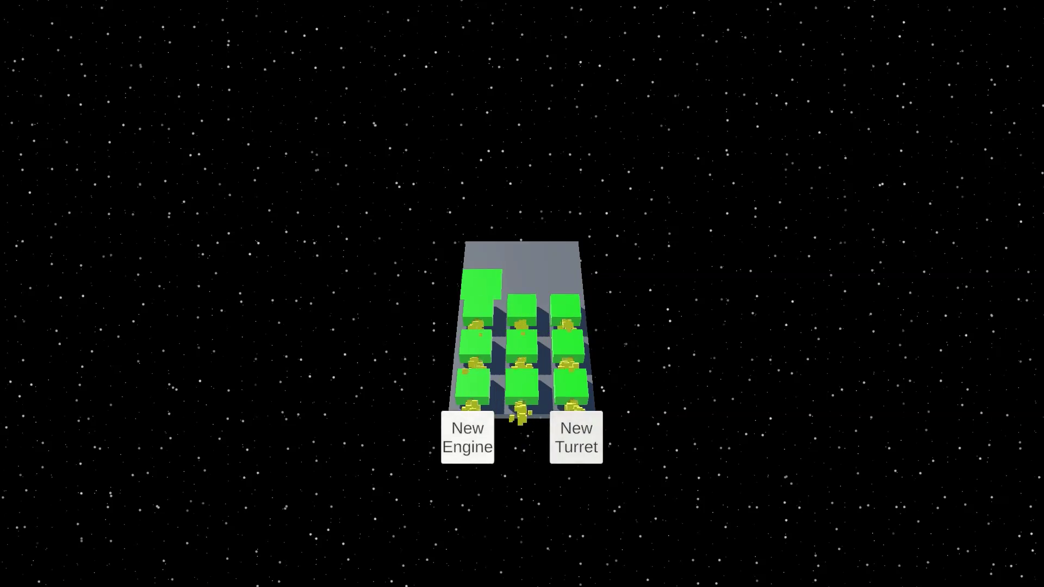
- Choose a new turret and a new engine for placement on the early prototype ships
click(577, 437)
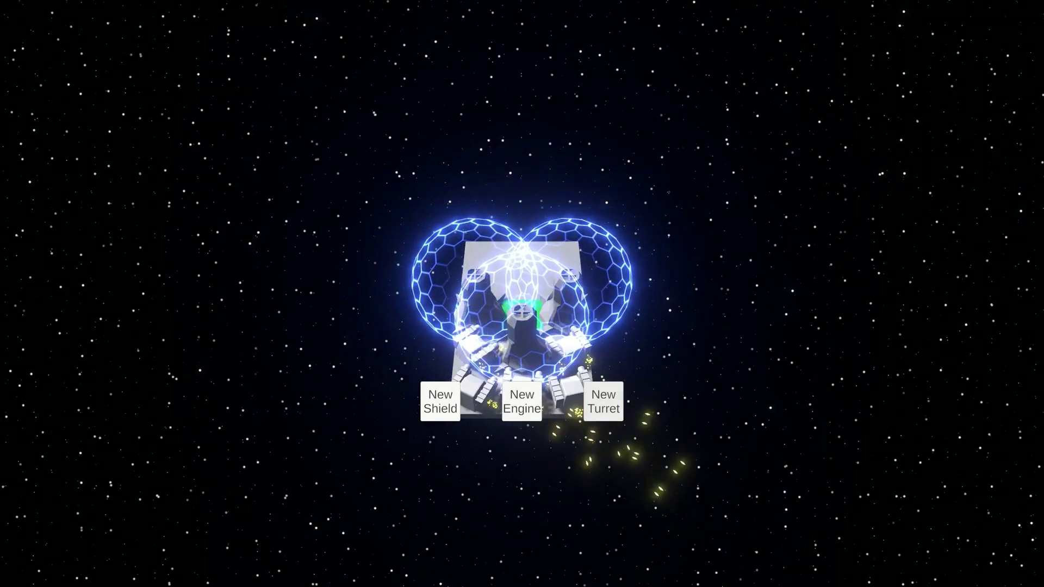
click(522, 401)
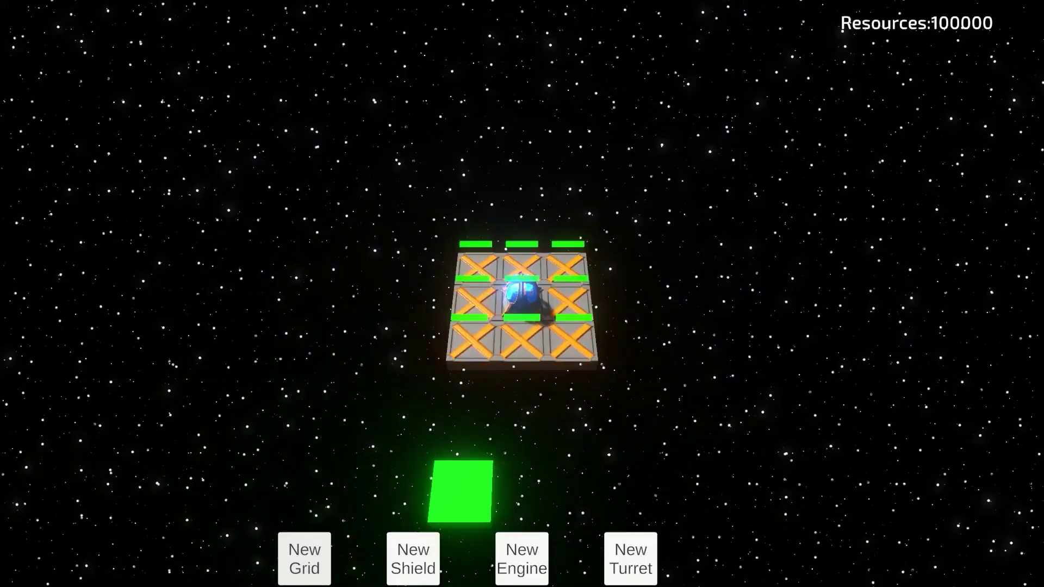
- Extend the 3×3 base with three-block grid columns behind and in front of its centre
click(523, 386)
click(522, 436)
click(522, 493)
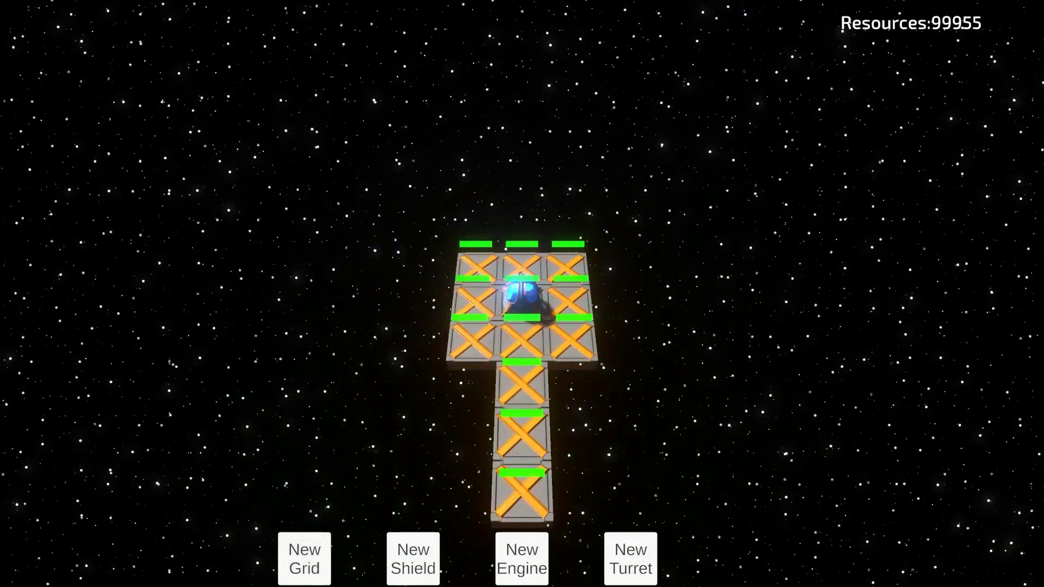
click(522, 238)
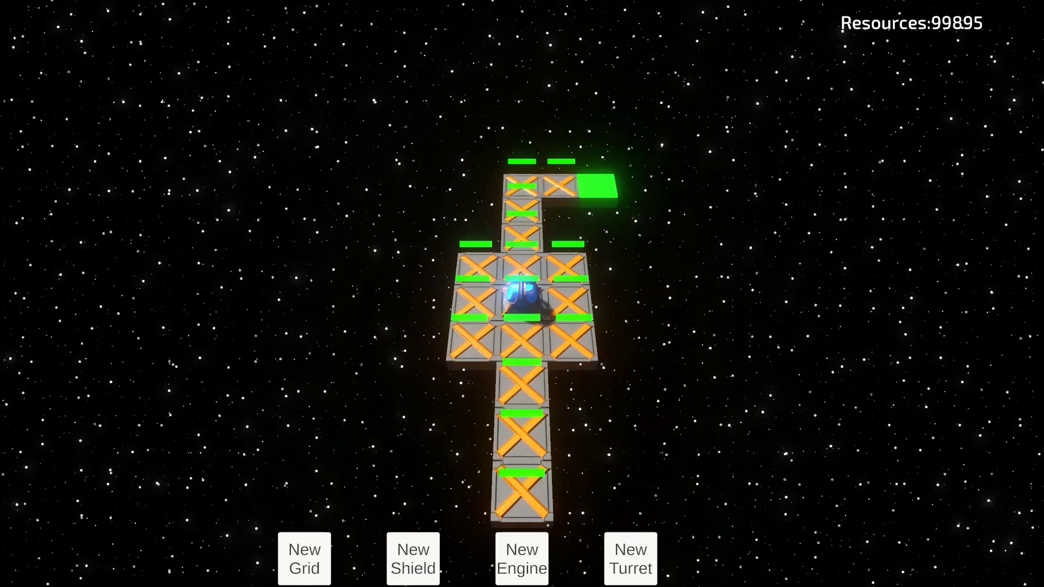
- Widen the front and rear column ends into five-block rows and extend the middle row two blocks outward
click(483, 186)
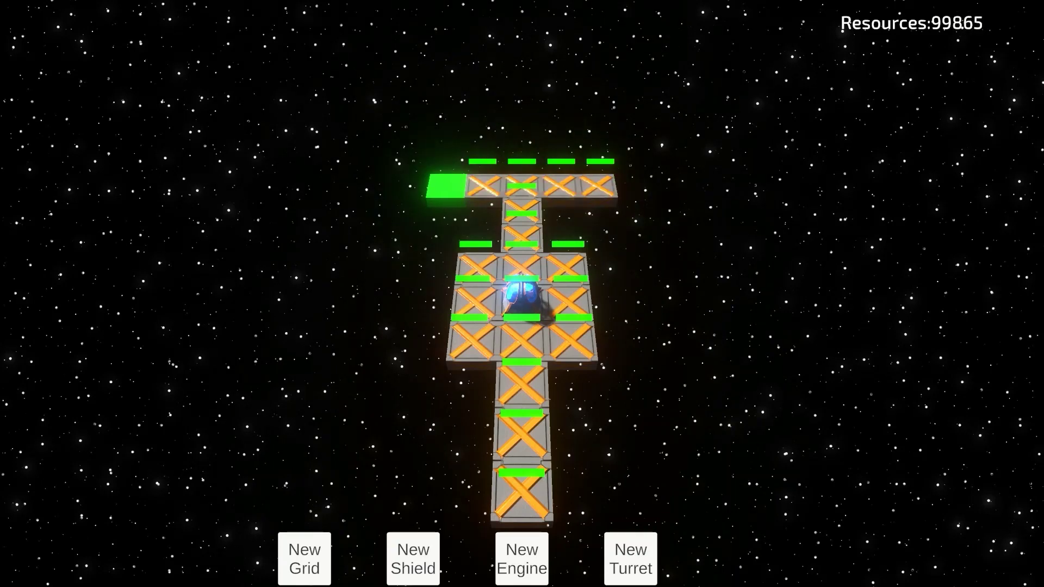
click(446, 186)
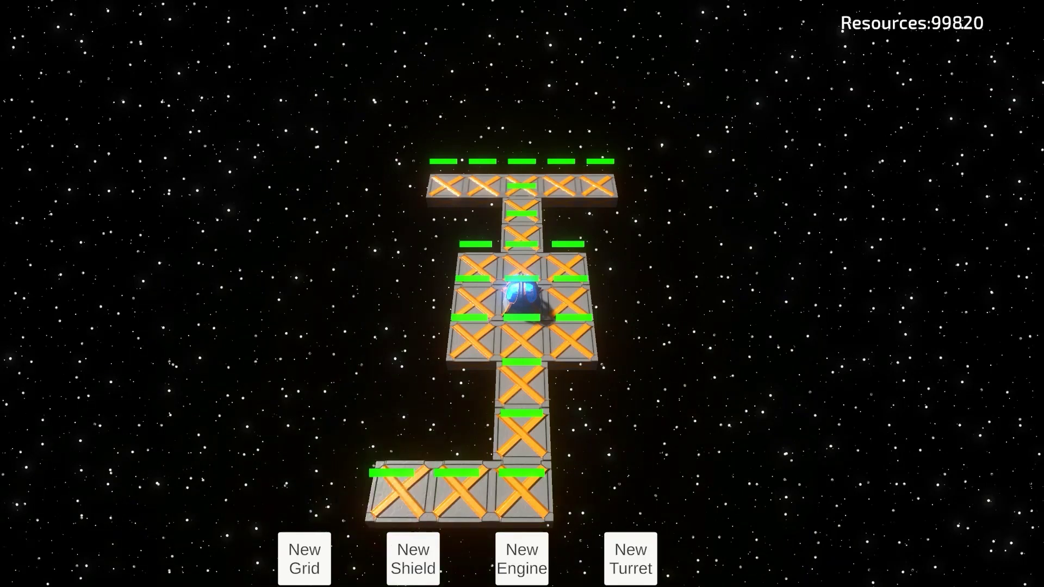
click(647, 492)
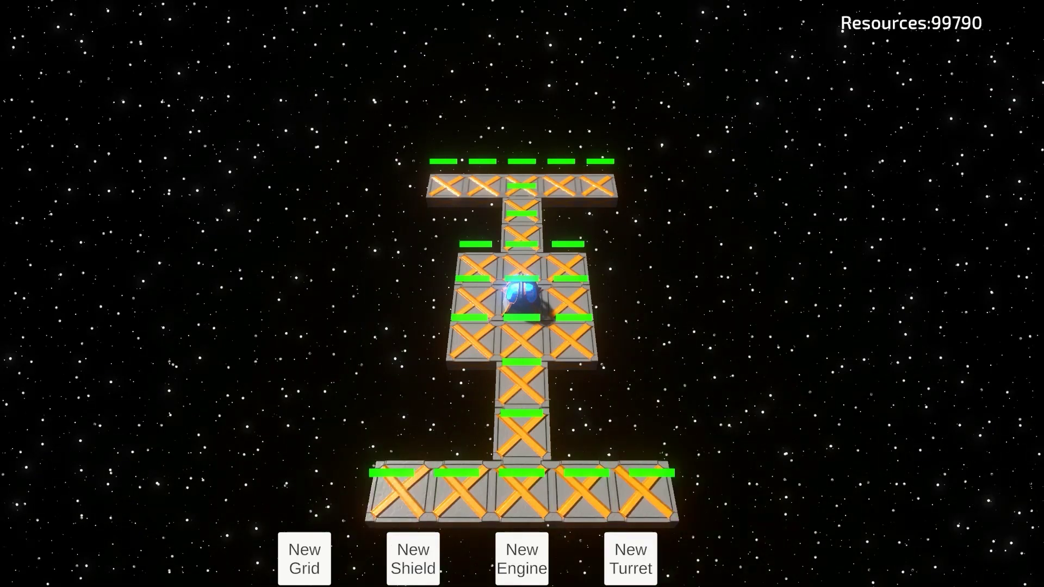
click(615, 303)
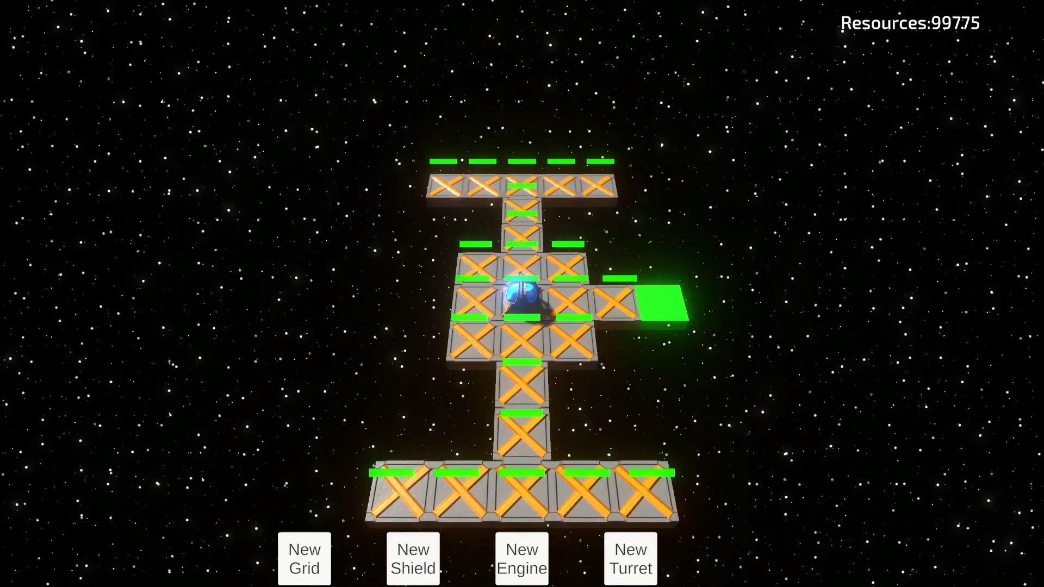
click(662, 303)
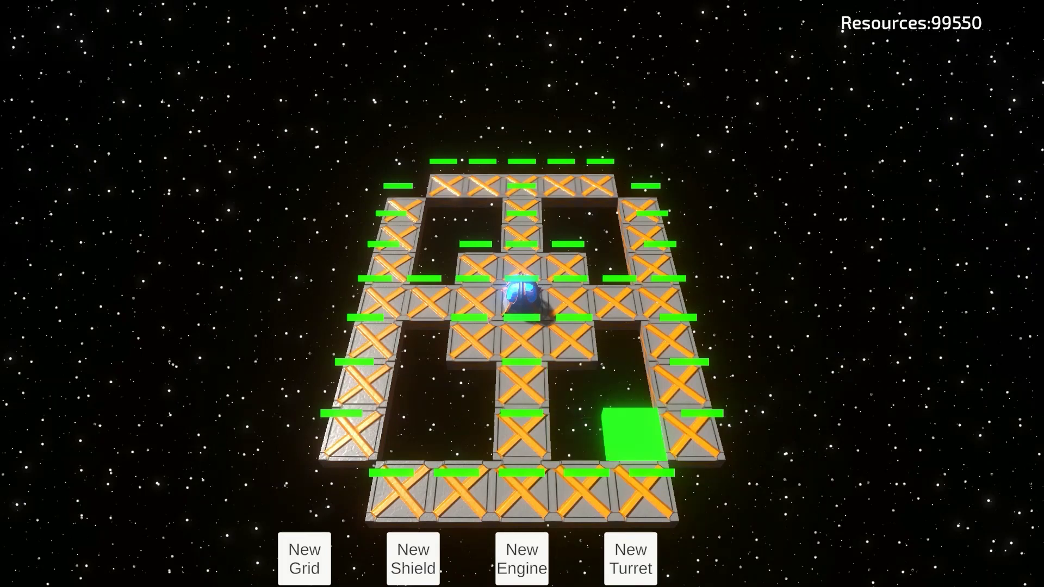
- Fill the cross rows just behind and in front of the central base with grid blocks toward the outer columns
click(575, 385)
click(630, 385)
click(469, 385)
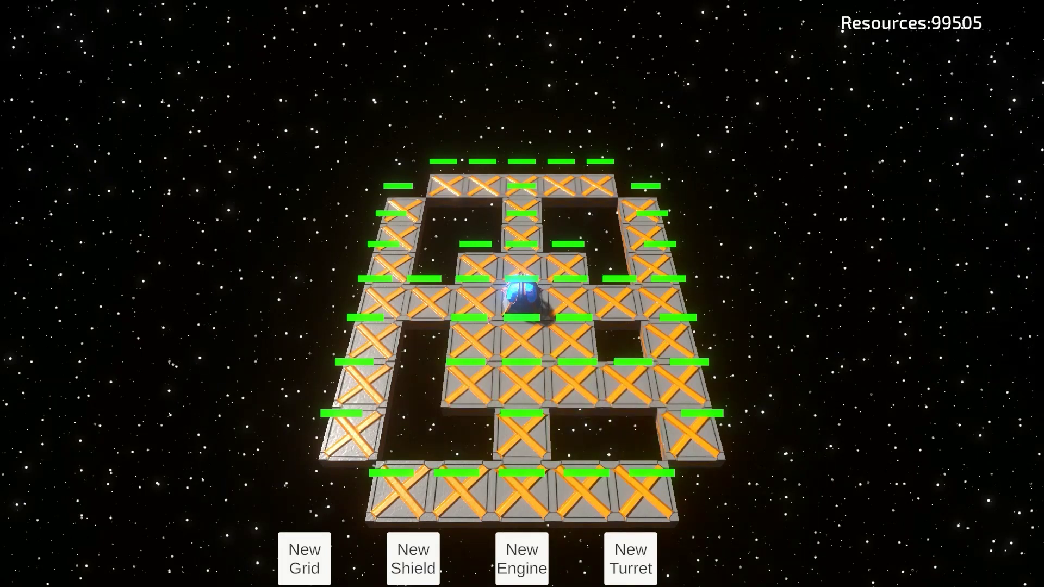
click(417, 385)
click(480, 238)
click(440, 238)
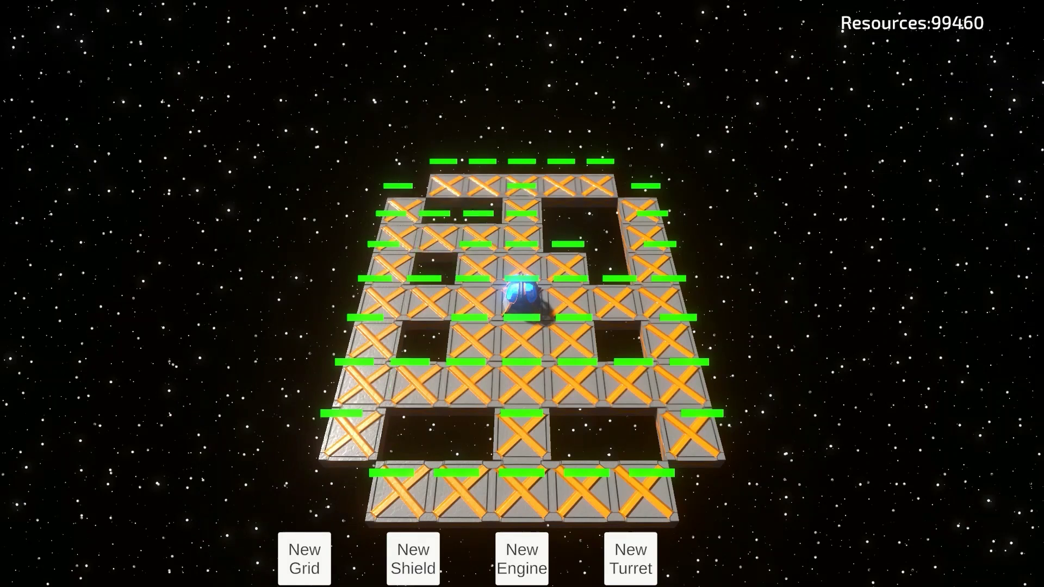
click(564, 238)
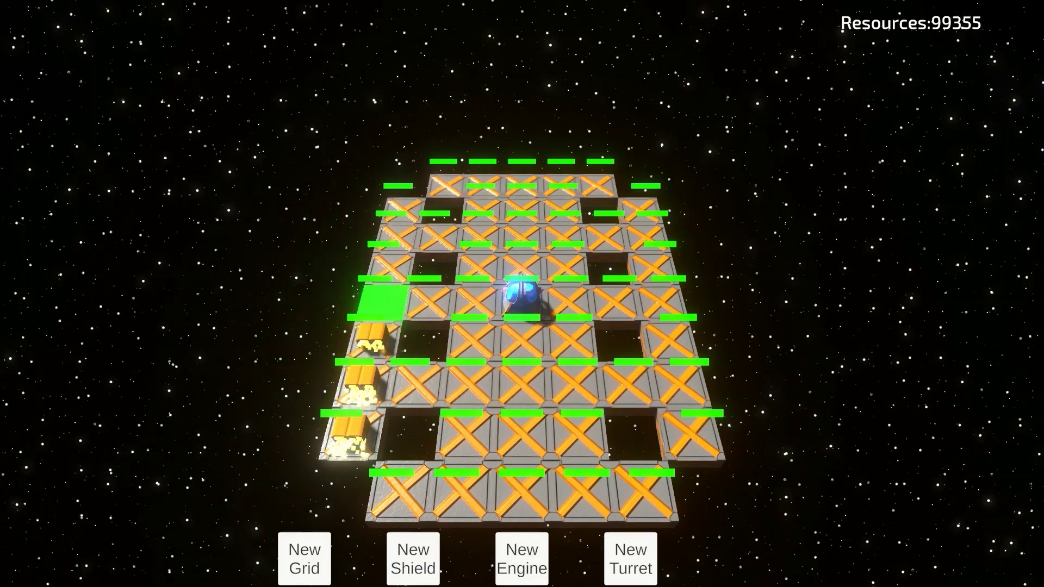
- Place engines on the next four grid blocks going forward along the ship's left outer column
click(382, 302)
click(393, 268)
click(398, 238)
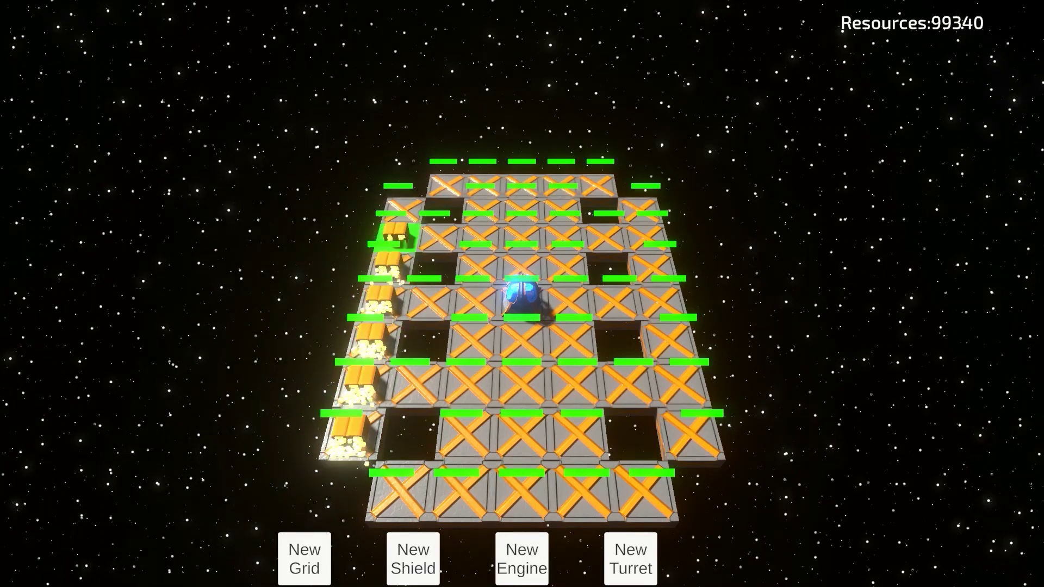
click(404, 211)
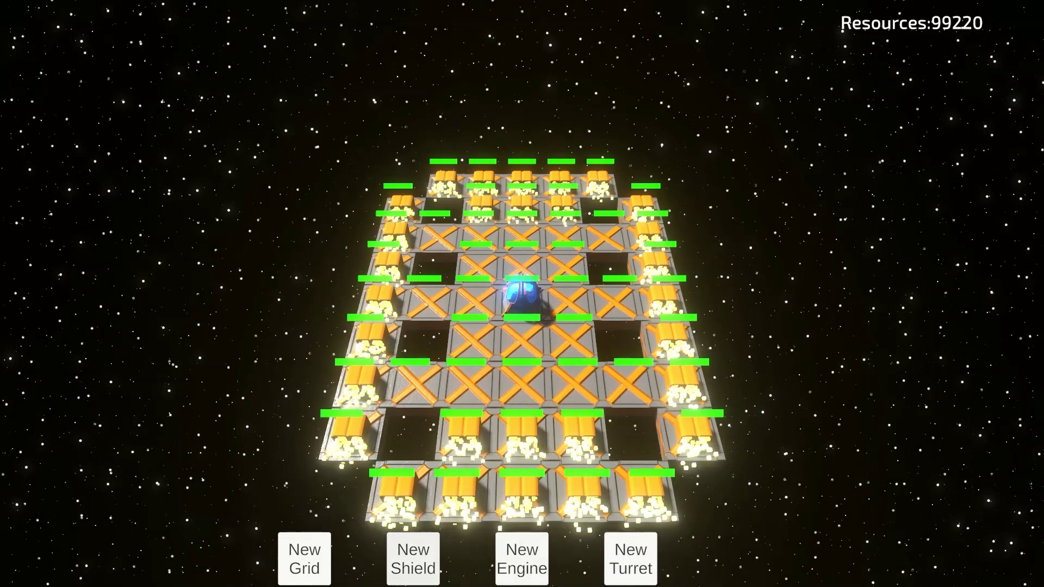
- Place shields on the rear, middle and front cross rows, just inside the ship's left engine column
click(413, 559)
click(416, 385)
click(430, 302)
click(439, 238)
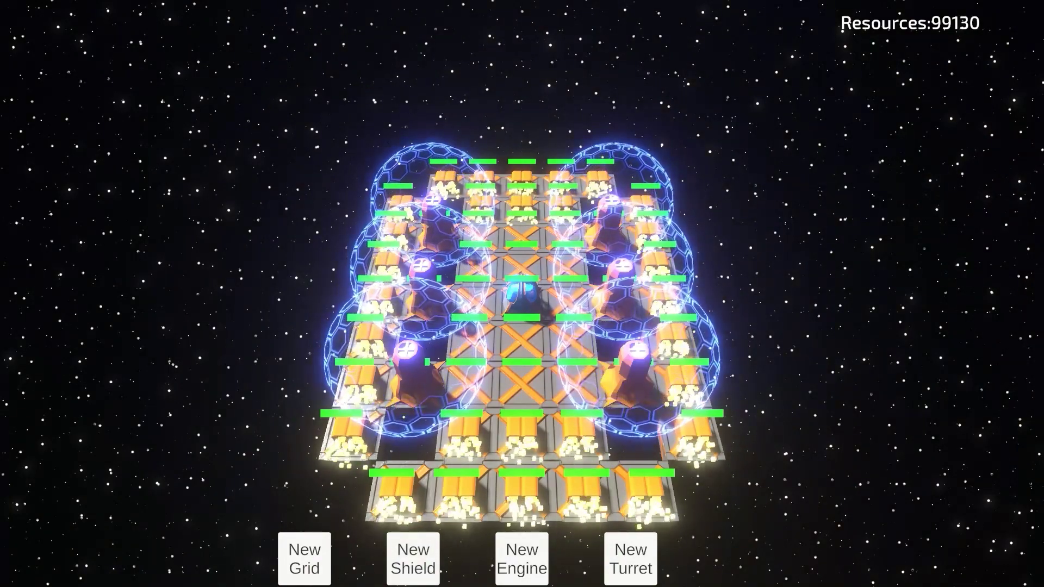
- Add a shield to the central column behind the core and a turret on the block directly behind the core
click(413, 560)
click(522, 385)
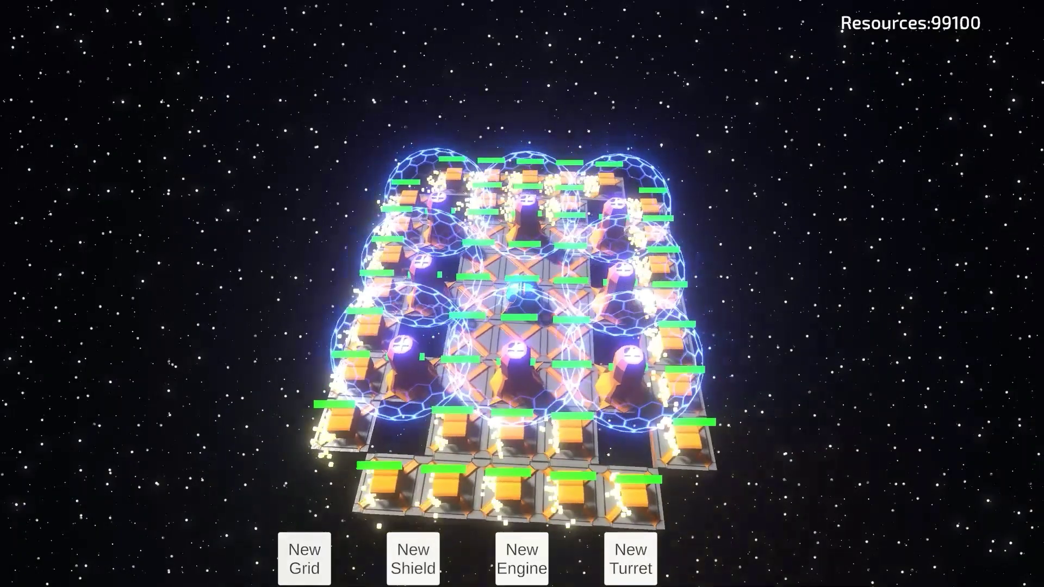
click(631, 559)
click(513, 340)
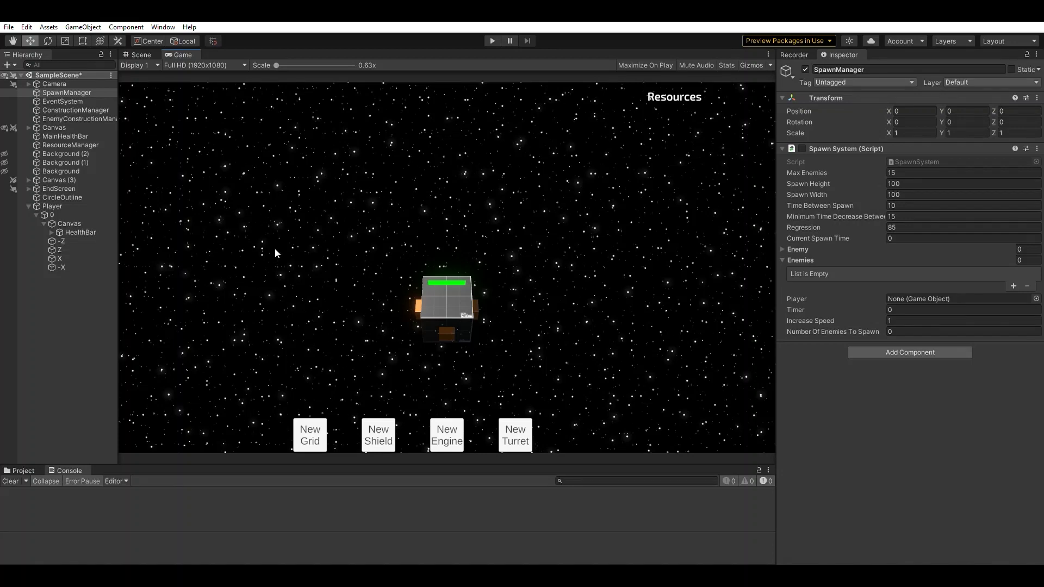
- Run the game and add one grid block on each side of the starting block
click(493, 41)
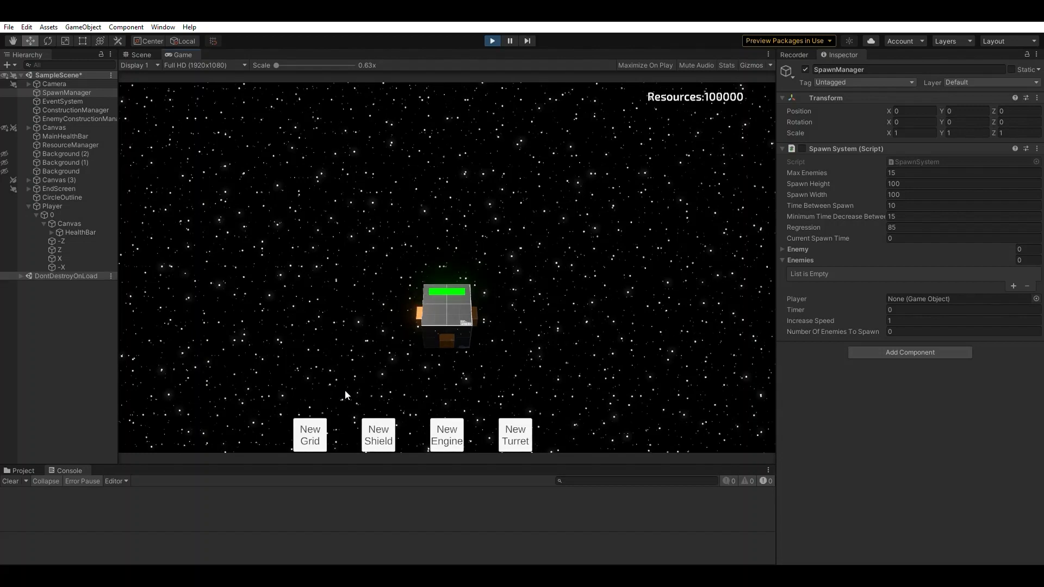
click(310, 435)
click(421, 310)
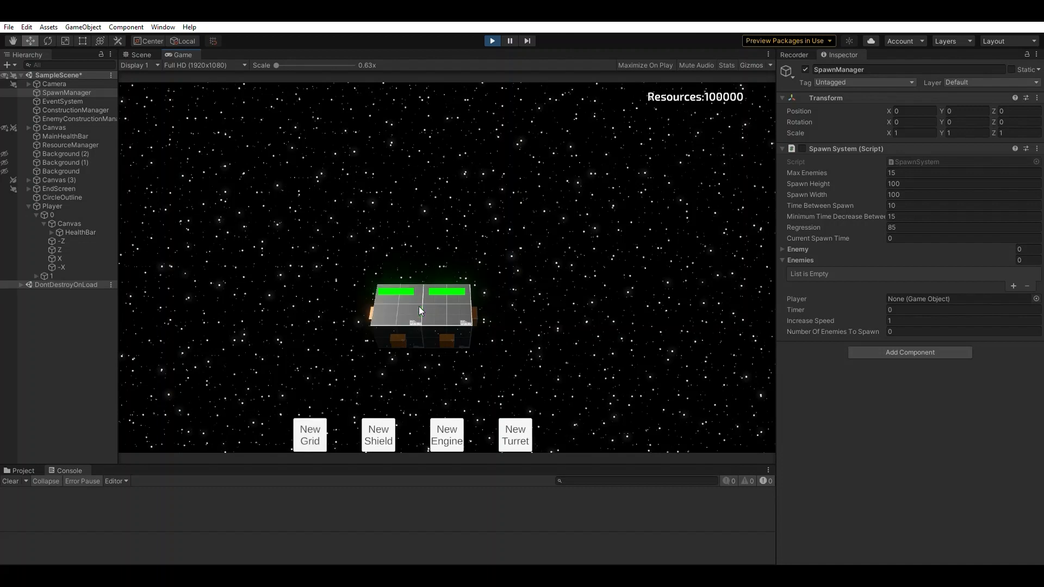
click(324, 422)
click(482, 309)
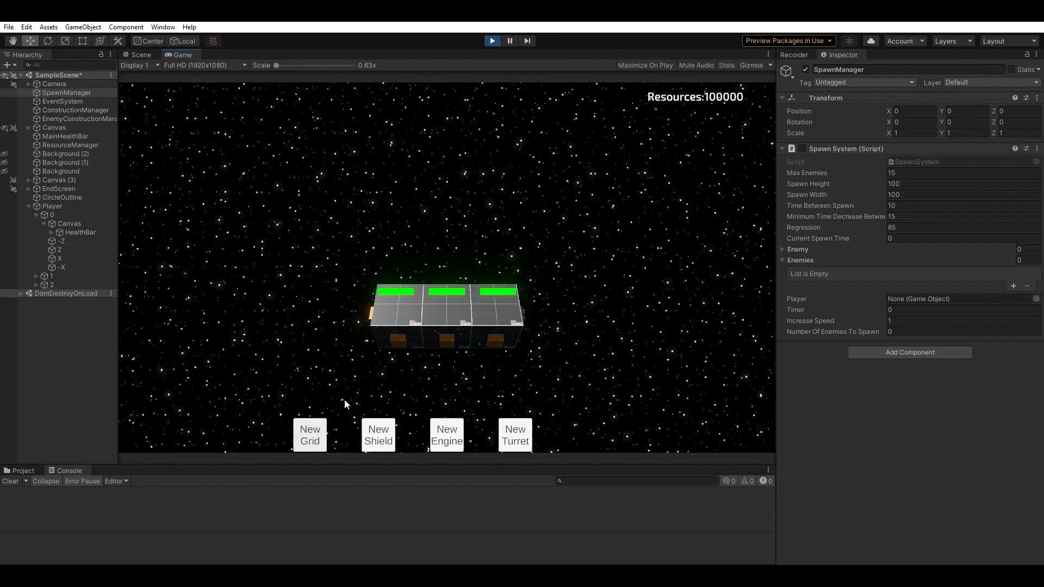
- Build two-block grid arms extending backward from both outer blocks of the front row
click(406, 330)
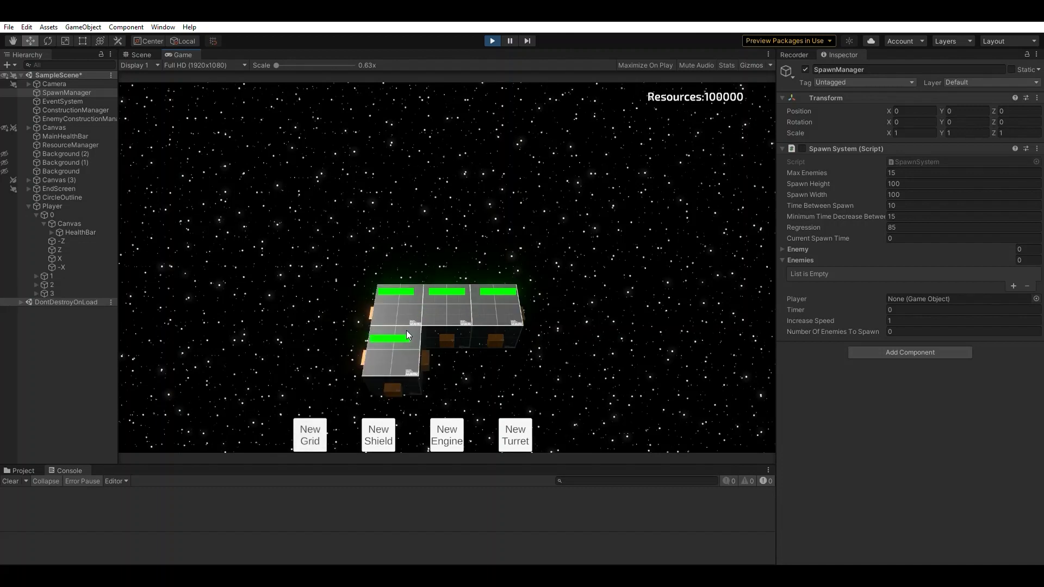
click(320, 422)
click(477, 309)
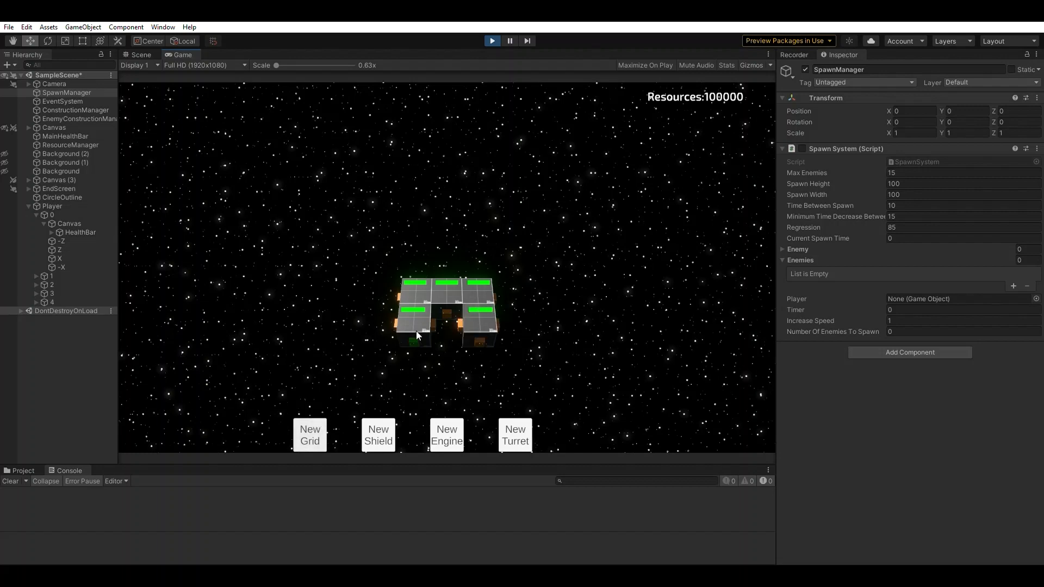
click(416, 331)
click(481, 330)
- Place a turret on the first block of each rear-facing arm
click(515, 433)
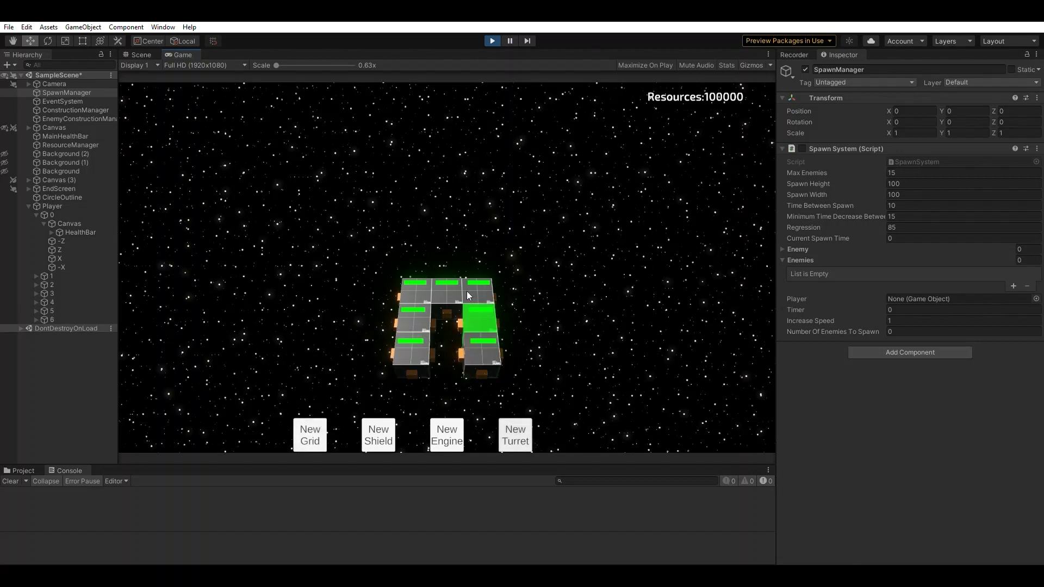
click(480, 304)
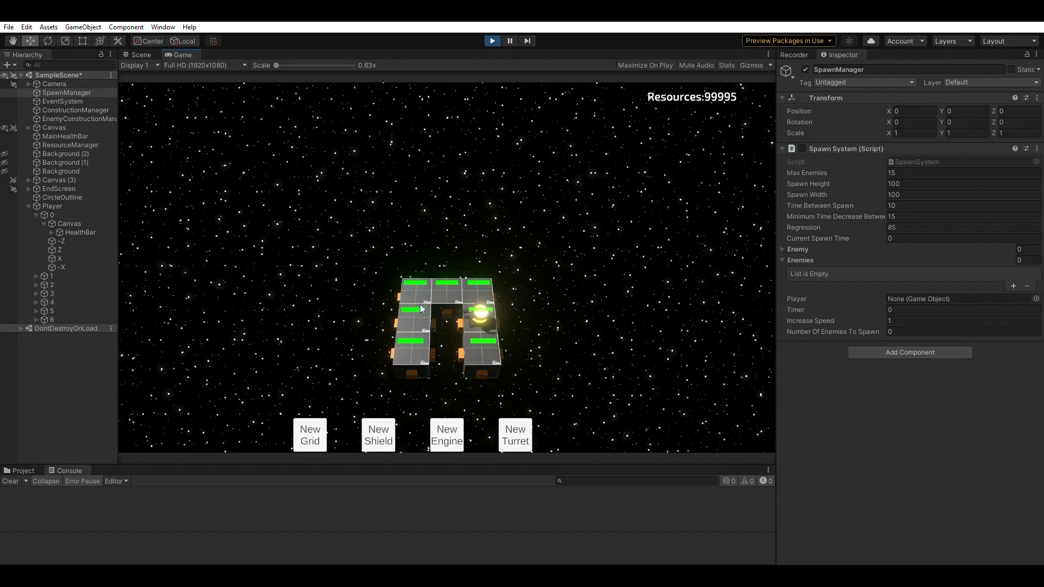
click(417, 306)
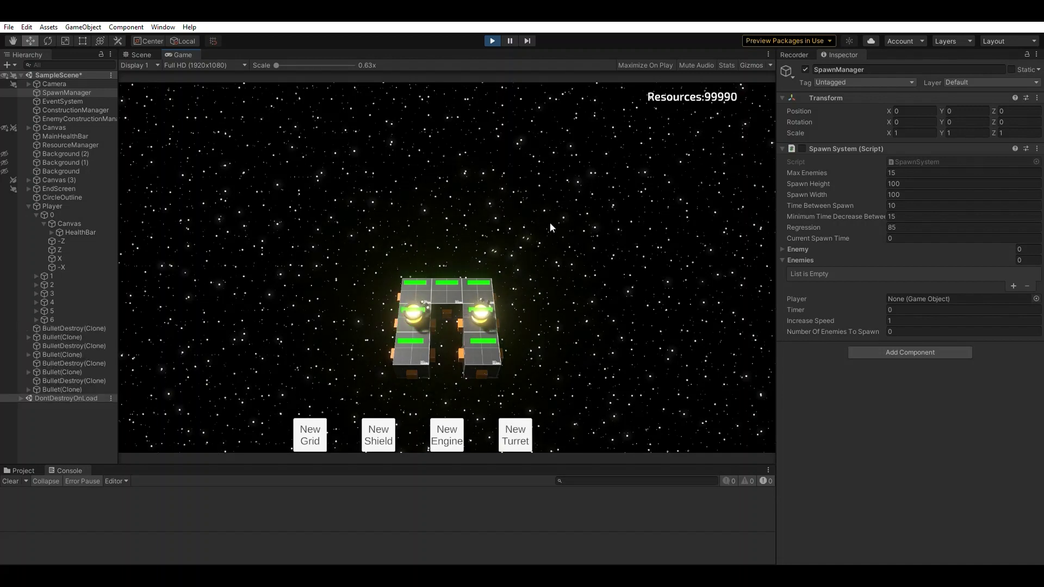
- Attach engines to the rear ends of both arms and to the inner faces in the gap between them
click(443, 435)
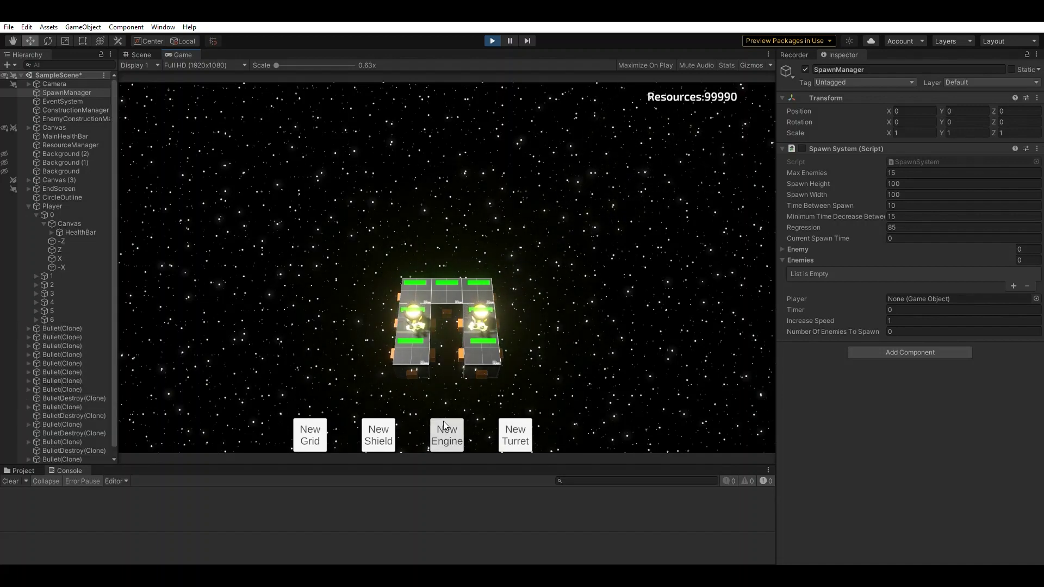
click(410, 362)
click(483, 361)
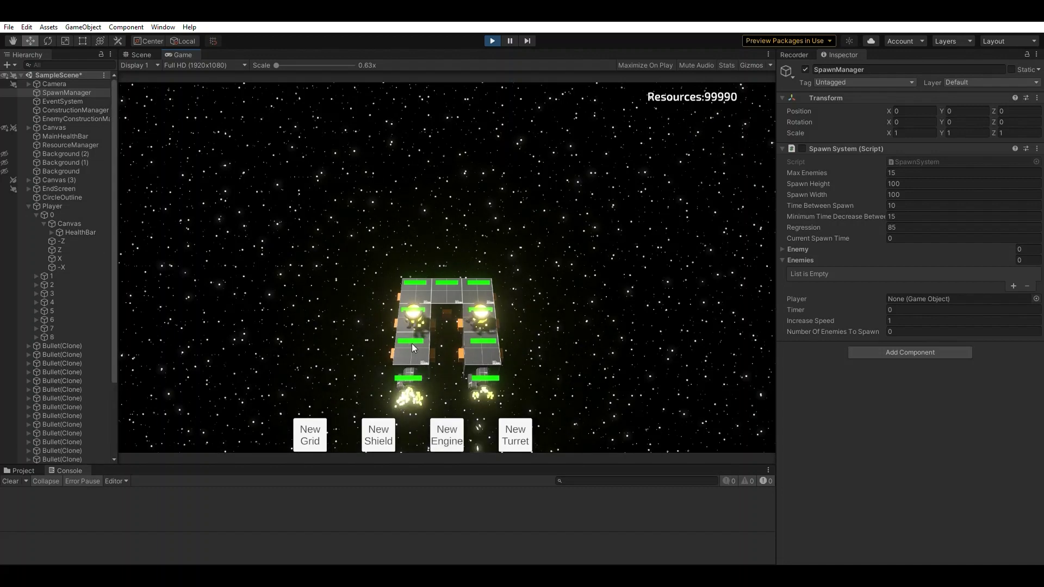
click(431, 341)
click(435, 315)
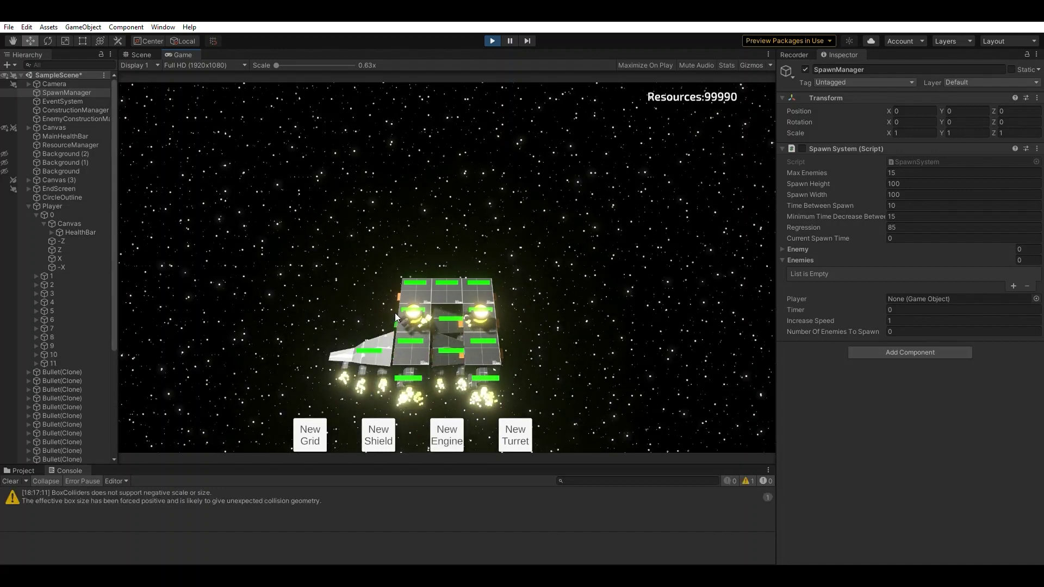
- Attach wing engines along the outer sides of the arms and beside the right block of the front row
click(397, 313)
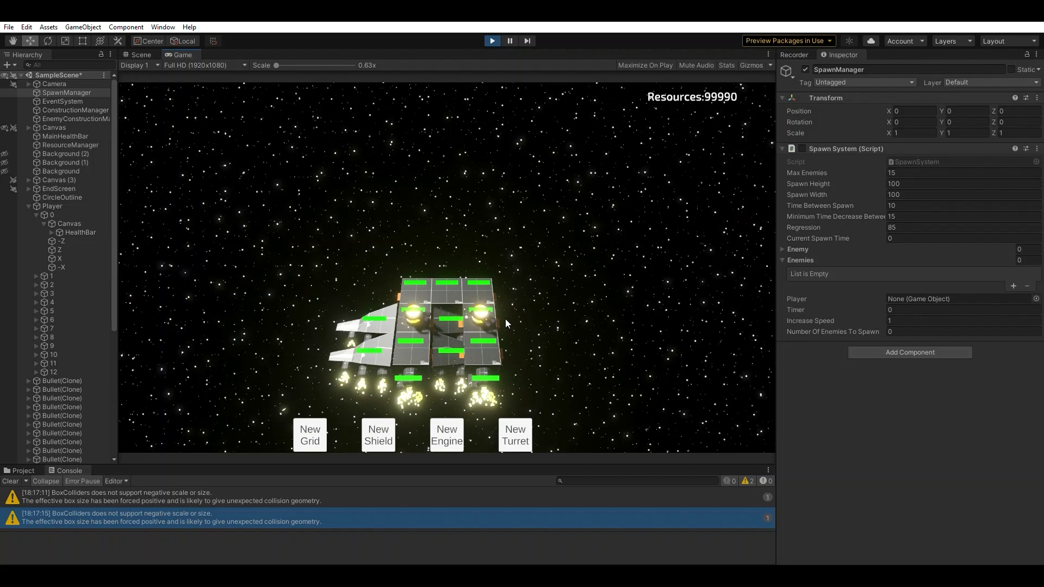
click(500, 316)
click(500, 337)
click(536, 318)
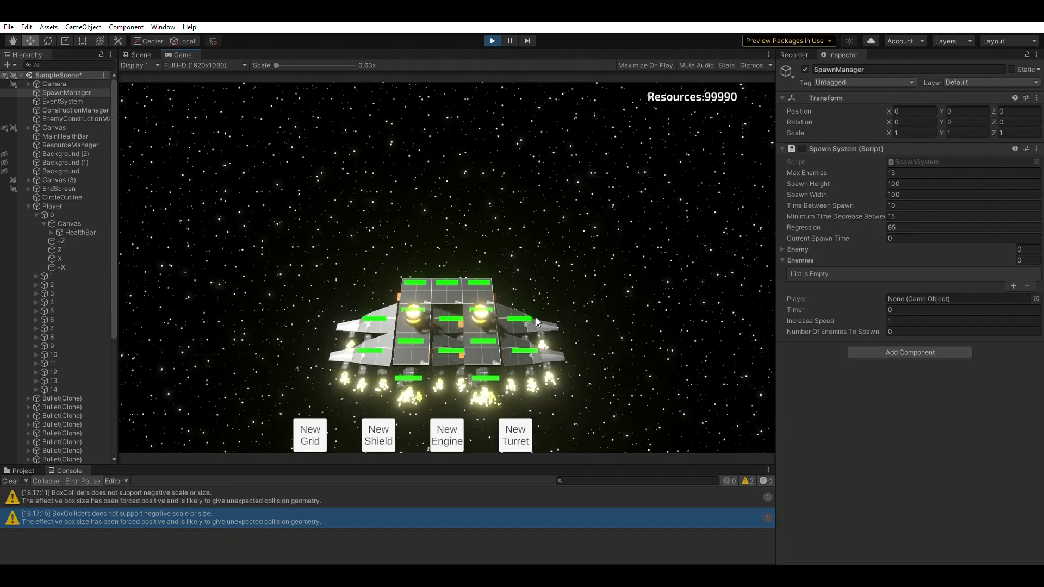
click(497, 299)
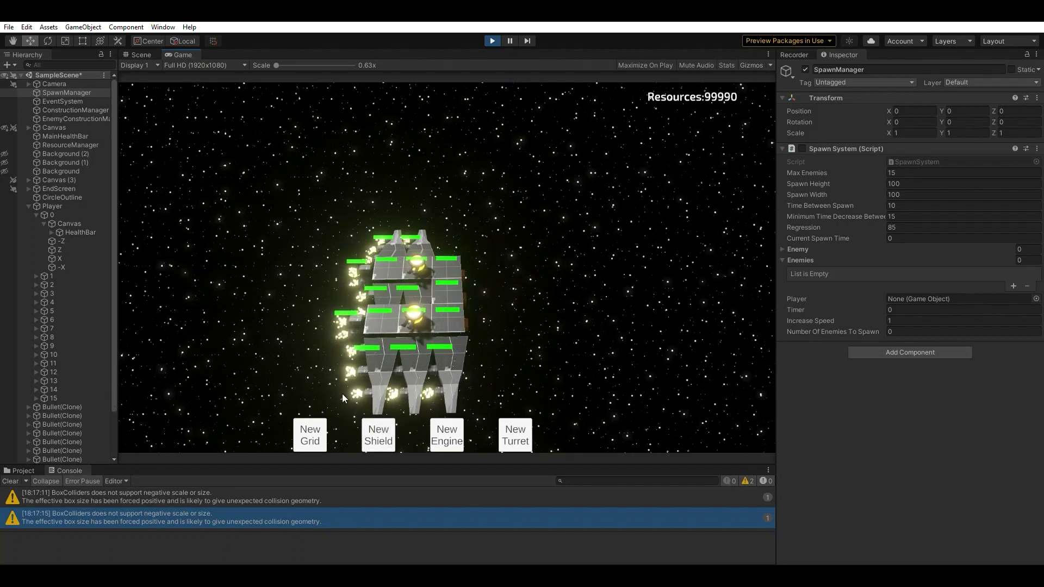
- Place a shield on the rear block of the right arm behind its turret and stop the running game
click(374, 432)
click(385, 311)
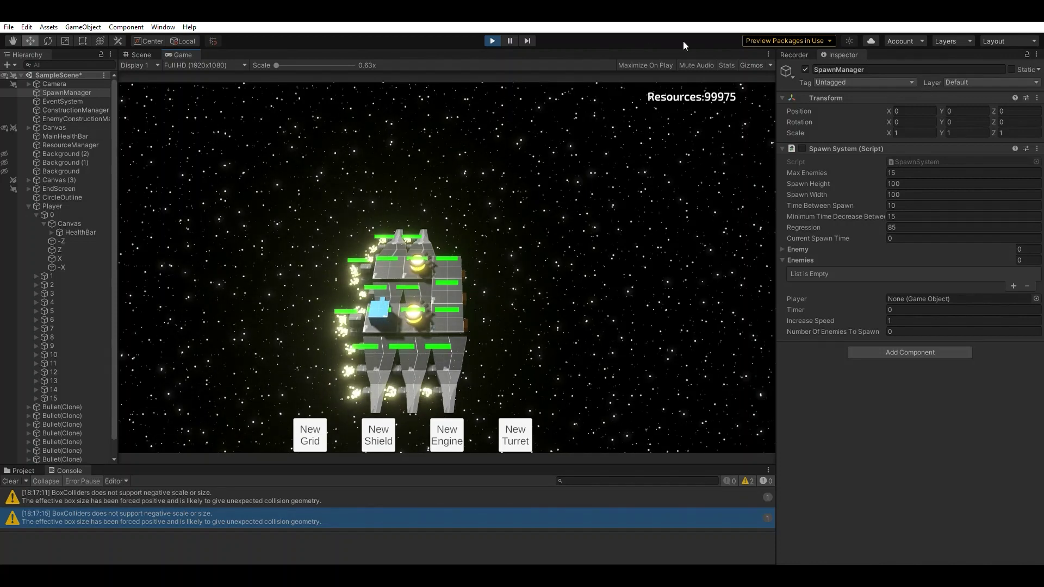
click(491, 37)
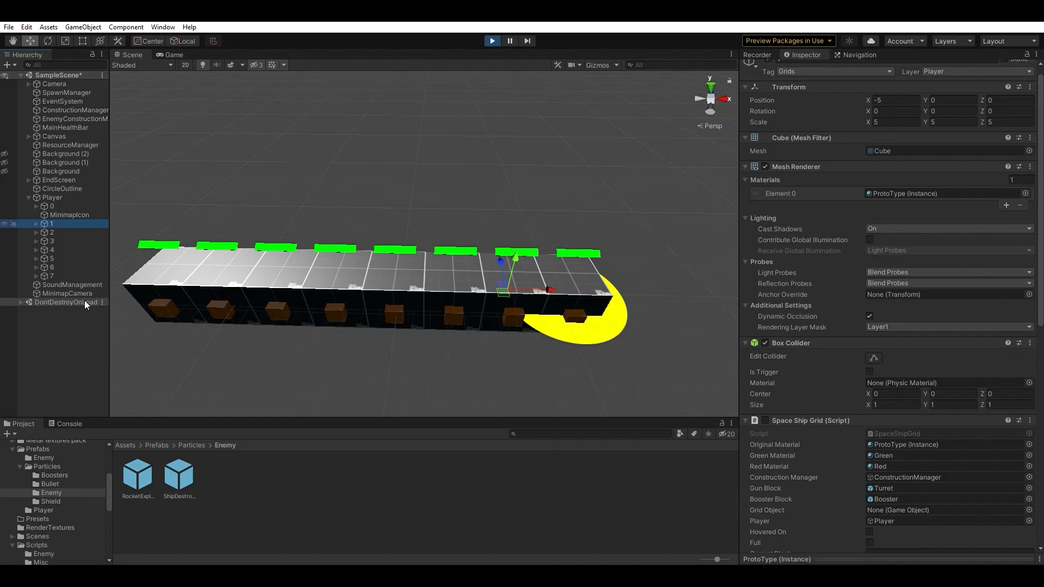
- Delete grid block 1 under Player in the running scene, on the eight-block row and on the longer row
key(Delete)
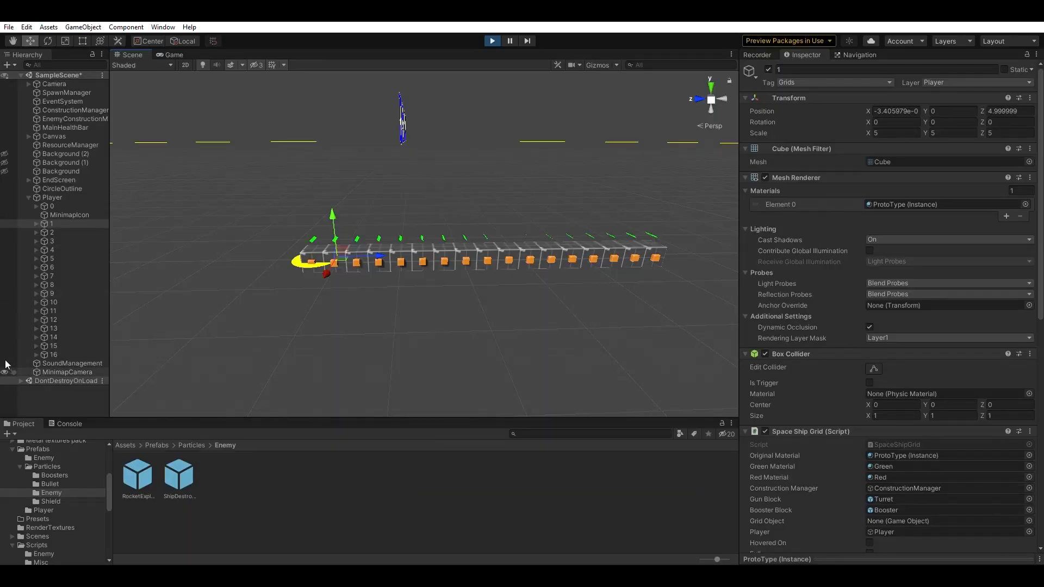
click(55, 224)
key(Delete)
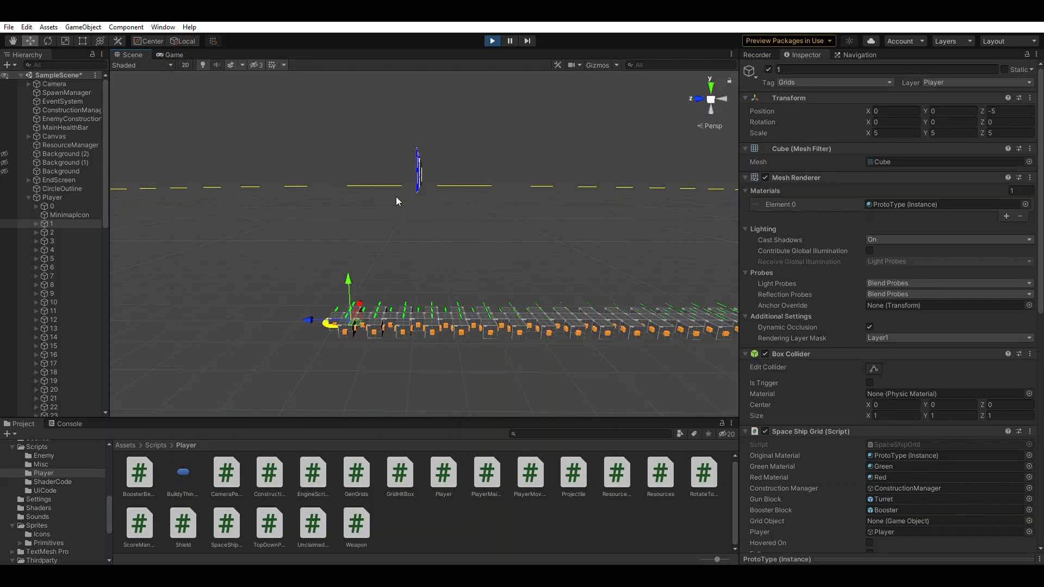
- Select grid block 1 under Player in the running scene and view the long block row from another angle
click(54, 223)
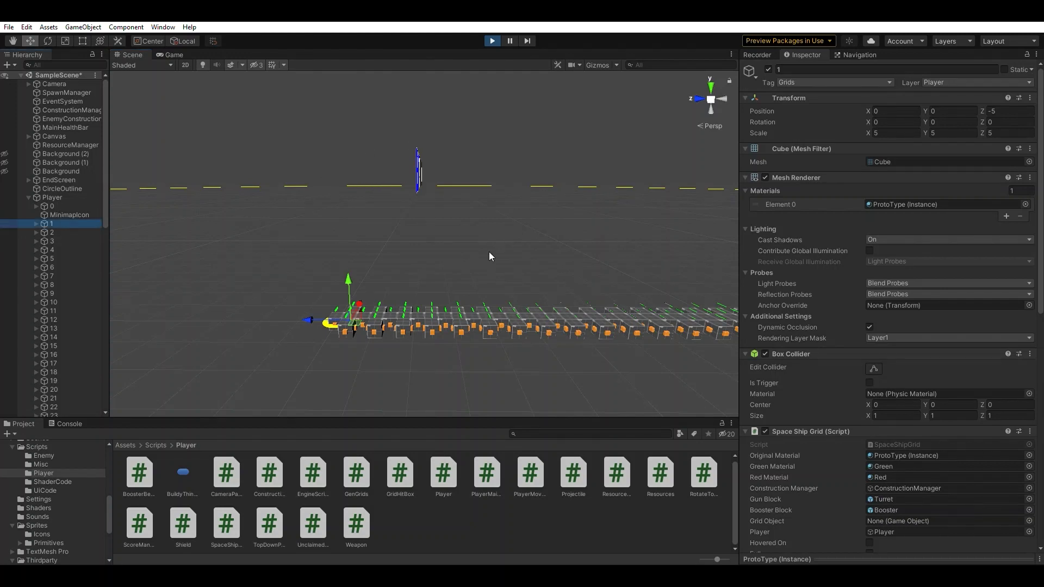
key(alt)
alt+drag(500, 246, 562, 233)
click(64, 218)
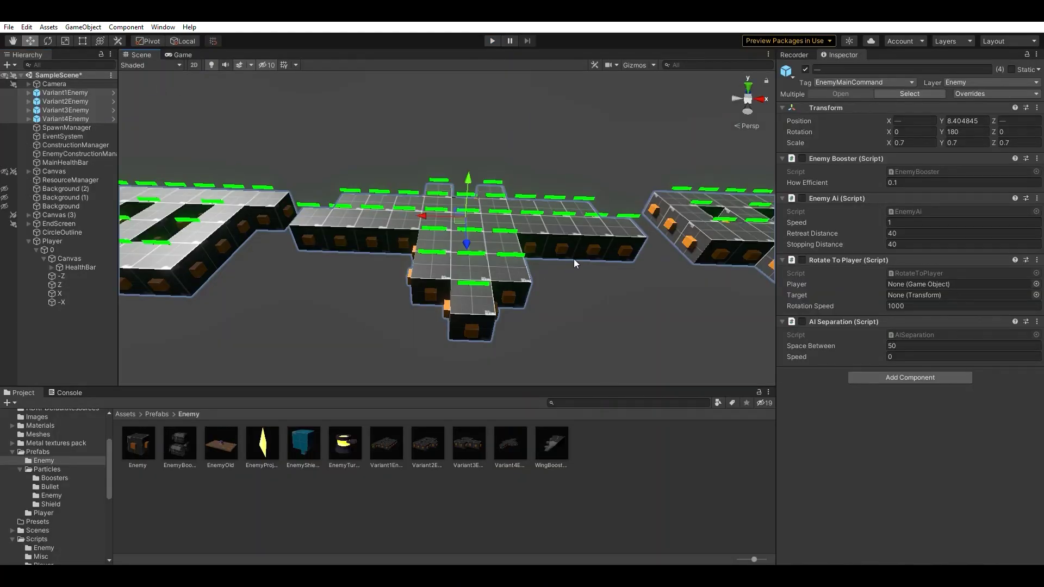
- Examine the block layouts of the four enemy ship variants up close and from several sides
alt+drag(646, 207, 577, 263)
middle_drag(578, 263, 453, 196)
scroll(430, 237, up, 7)
scroll(401, 219, up, 5)
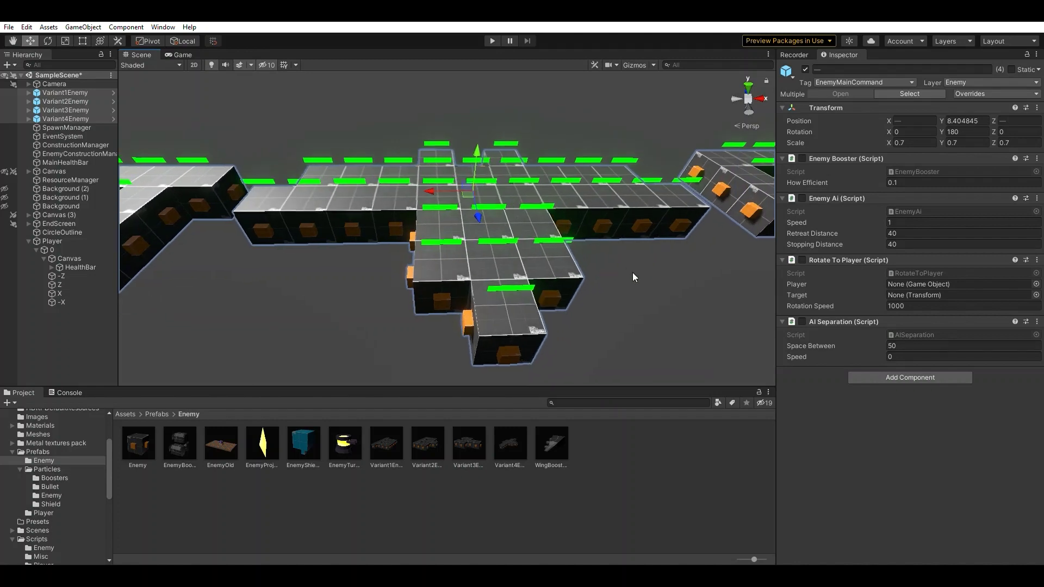
alt+drag(633, 277, 581, 252)
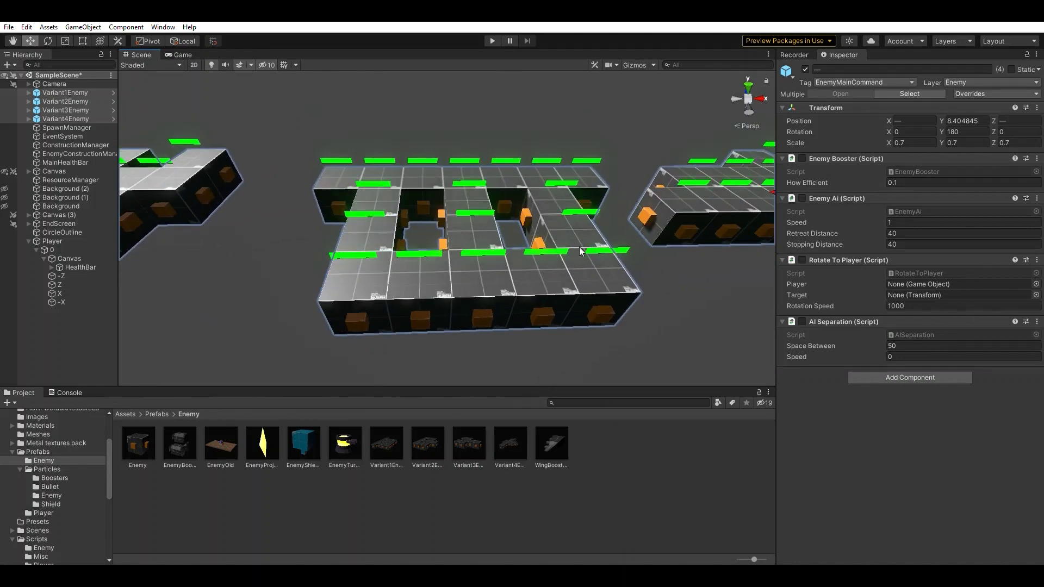
middle_drag(327, 217, 573, 292)
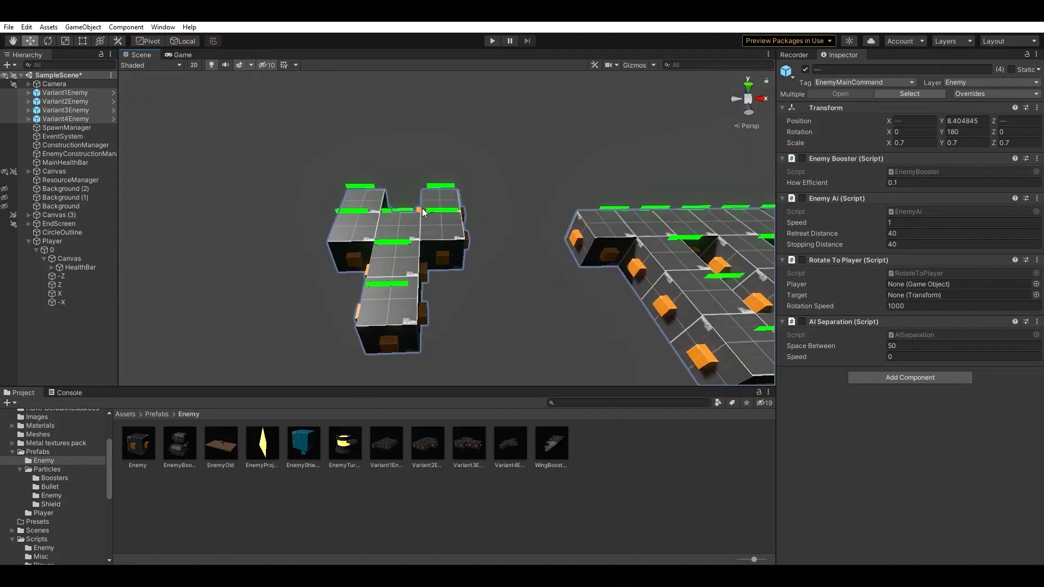
scroll(401, 237, down, 3)
alt+drag(401, 238, 416, 216)
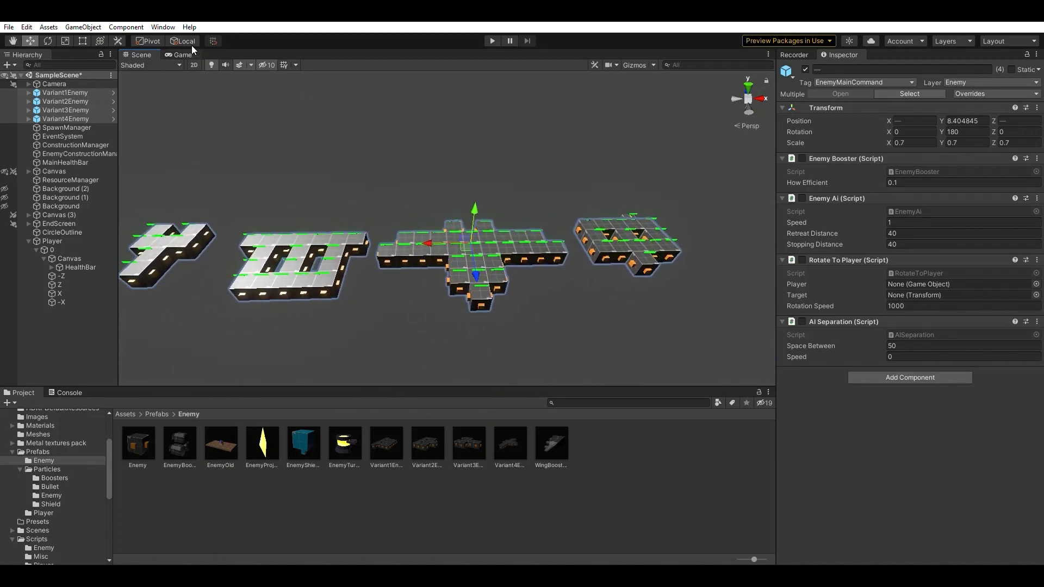
- Run the game and inspect the turrets, shields and engines on the enemy variants with their selection cleared
click(491, 39)
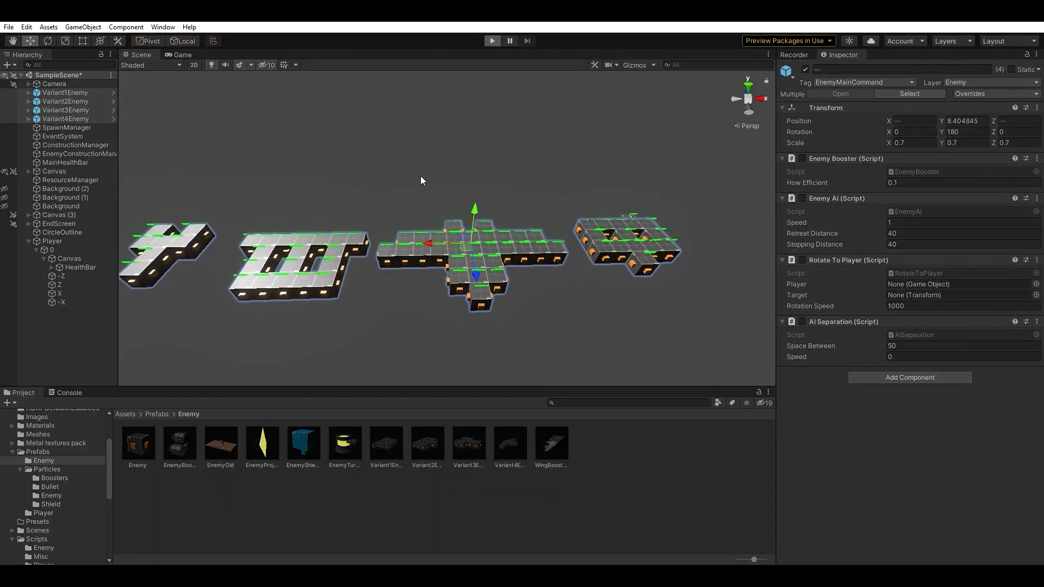
click(492, 40)
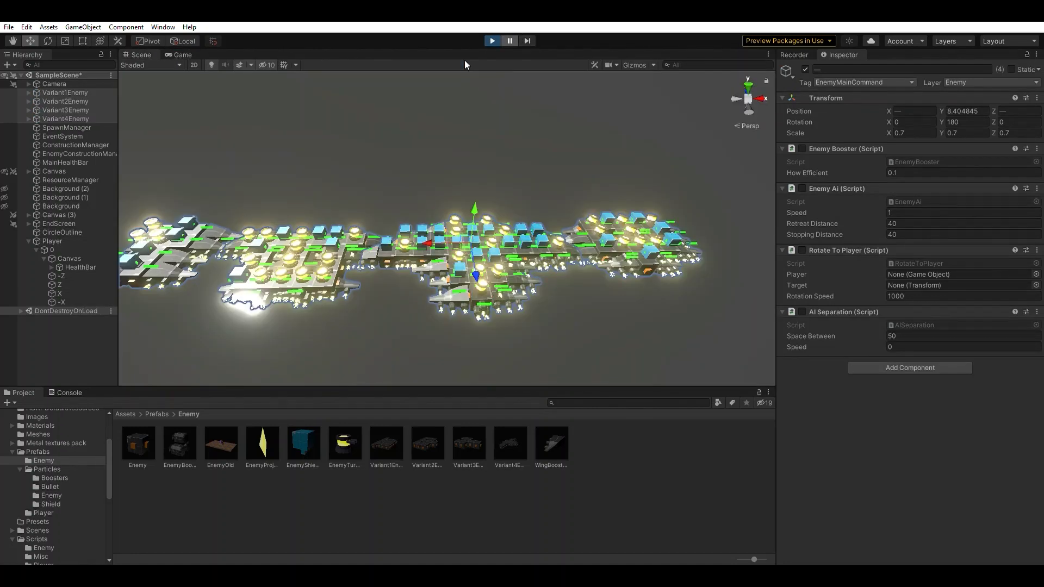
middle_drag(407, 212, 582, 140)
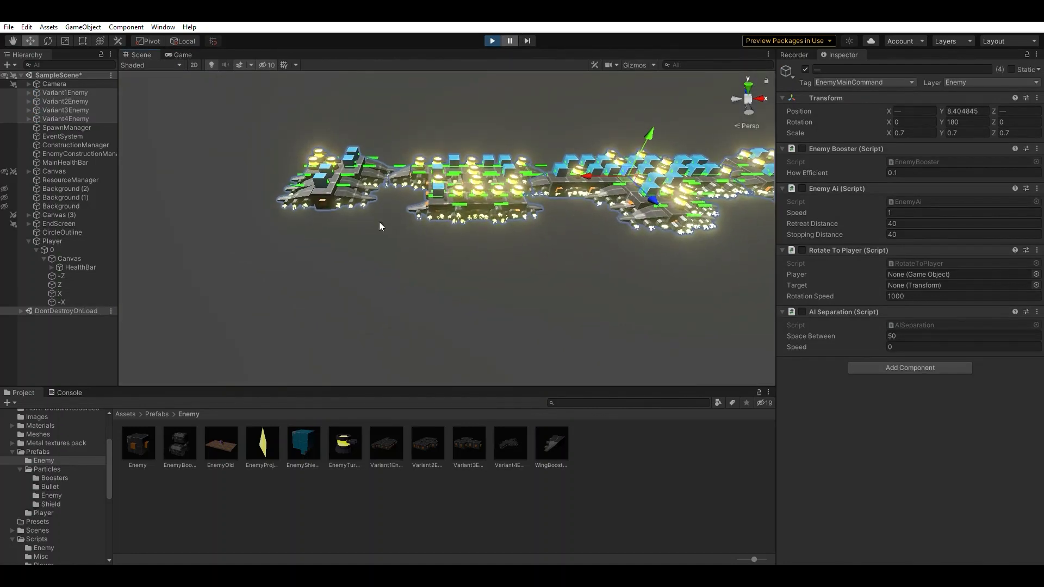
click(380, 222)
scroll(429, 205, up, 5)
alt+drag(432, 204, 632, 274)
scroll(429, 230, up, 3)
scroll(467, 202, down, 4)
scroll(631, 274, down, 2)
- Examine the enemy variant beside the single player block from above and compare it with the other ships
middle_drag(632, 274, 434, 232)
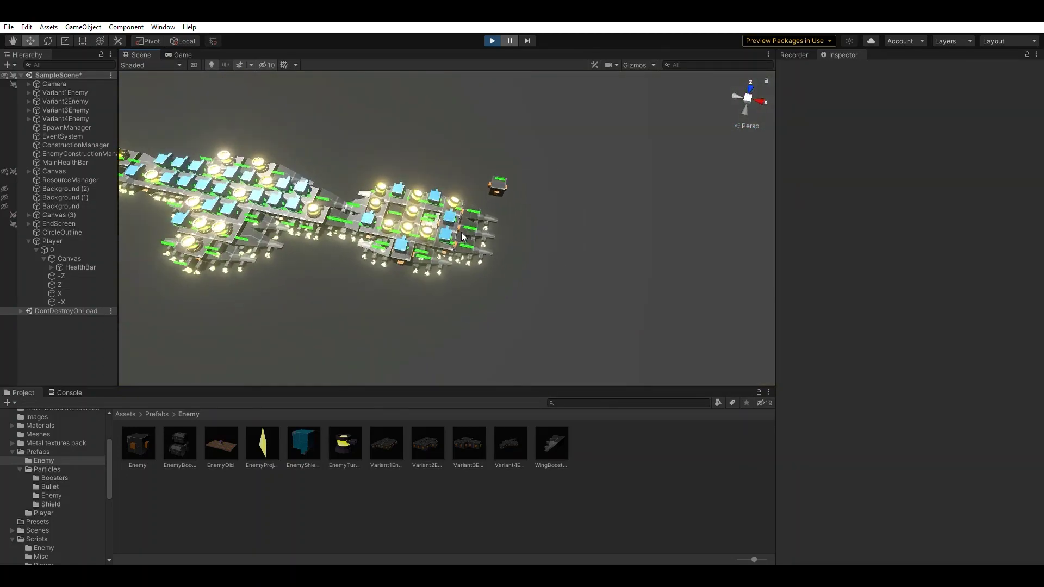
scroll(434, 233, up, 5)
alt+drag(434, 232, 123, 277)
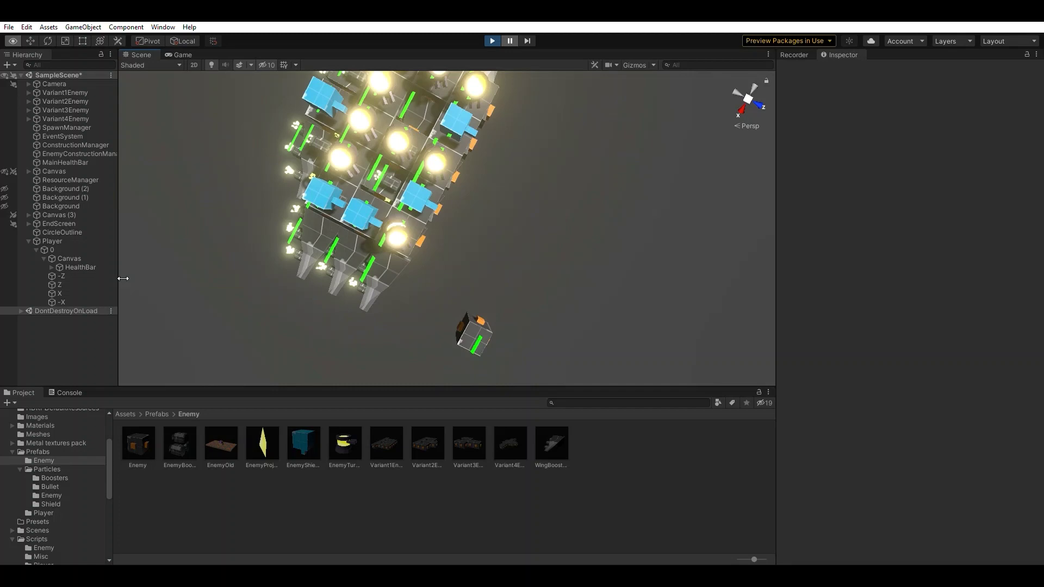
scroll(125, 276, down, 4)
middle_drag(391, 147, 497, 304)
scroll(497, 305, down, 2)
mouse_move(497, 305)
alt+mouse_down()
mouse_move(543, 325)
mouse_move(674, 228)
mouse_move(694, 234)
mouse_move(669, 191)
mouse_move(699, 233)
mouse_move(664, 328)
mouse_move(573, 268)
mouse_move(503, 263)
mouse_move(501, 311)
alt+mouse_up()
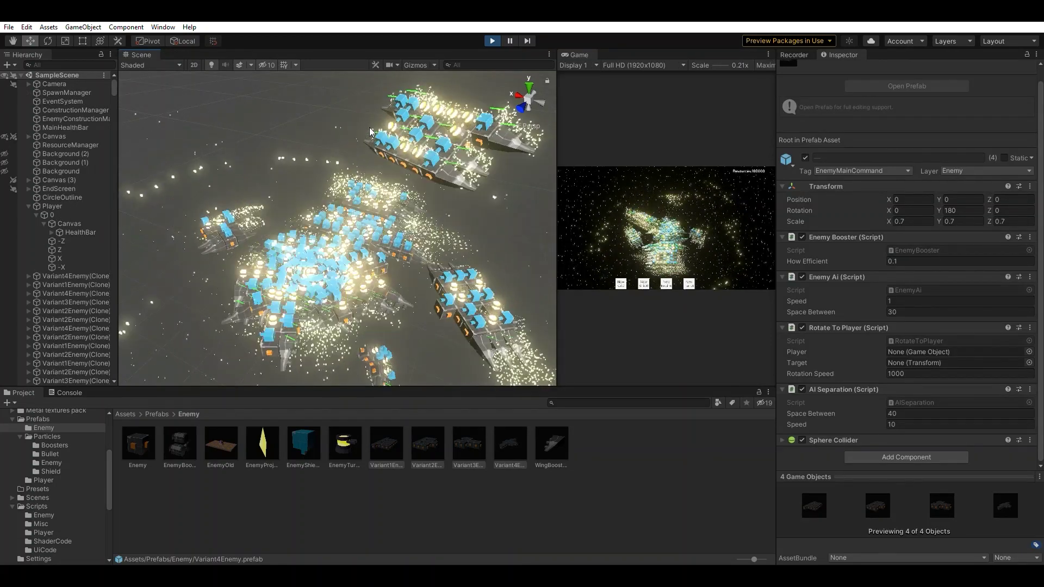
- View the spawned enemy ships around the player in the running scene from different sides
alt+drag(478, 192, 130, 164)
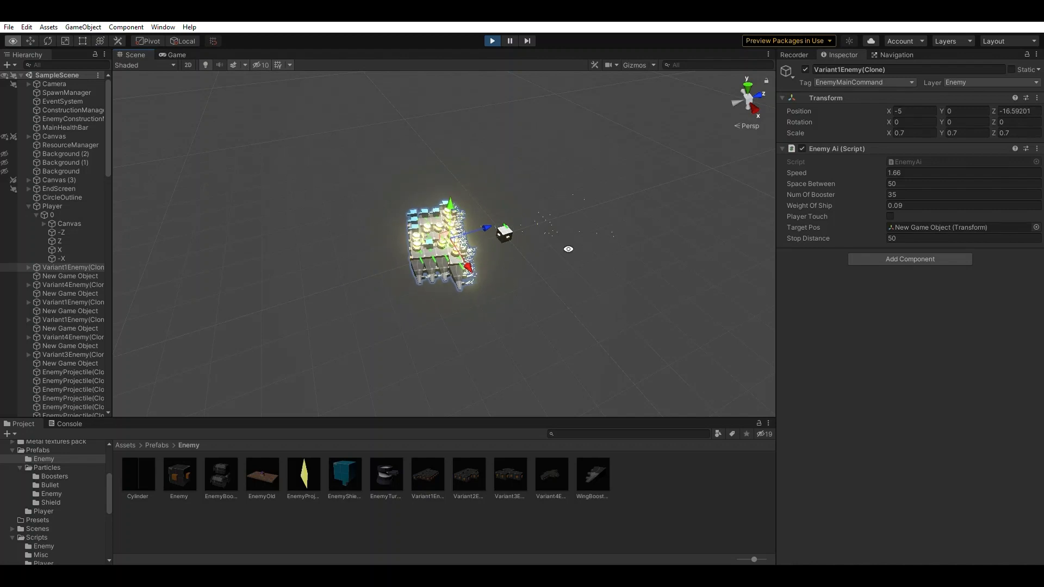
alt+drag(566, 247, 425, 318)
- Move the Player in a top view of the running scene to Z -24, then to Z 14.7 and across the plane to test enemy movement
click(61, 207)
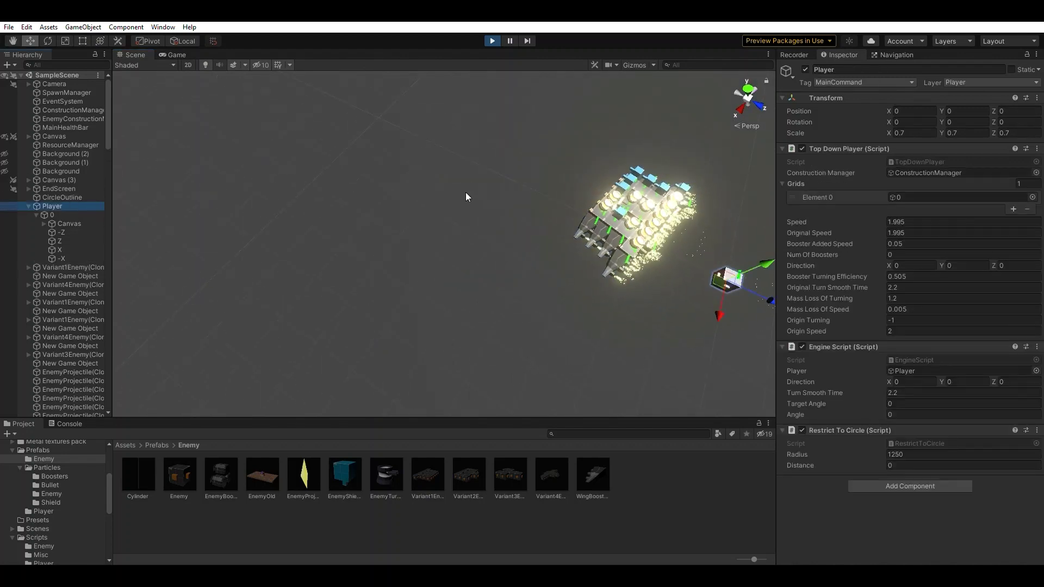
click(748, 89)
scroll(308, 145, down, 3)
middle_drag(308, 145, 538, 256)
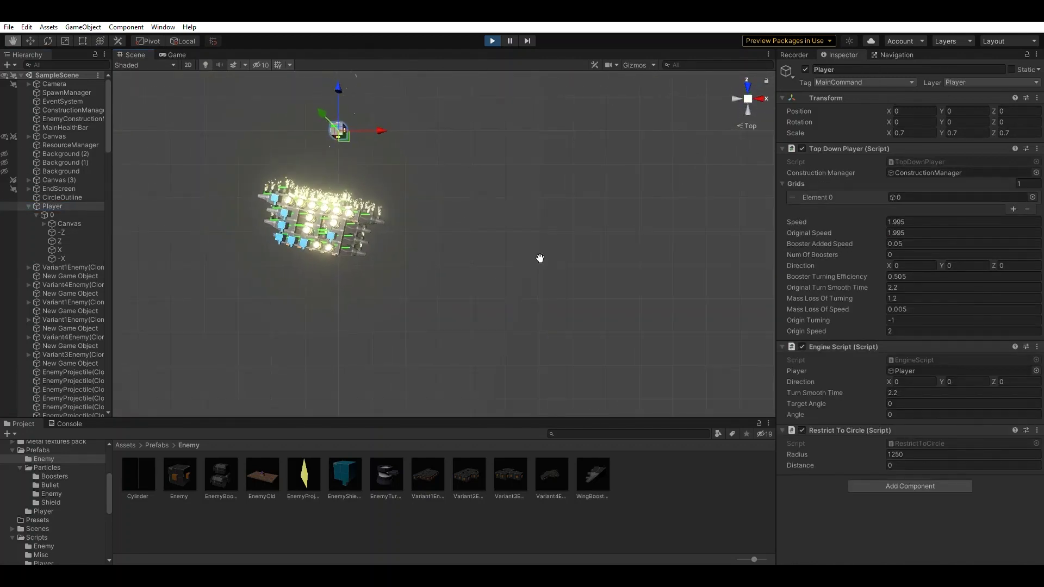
scroll(399, 164, down, 4)
middle_drag(399, 164, 522, 244)
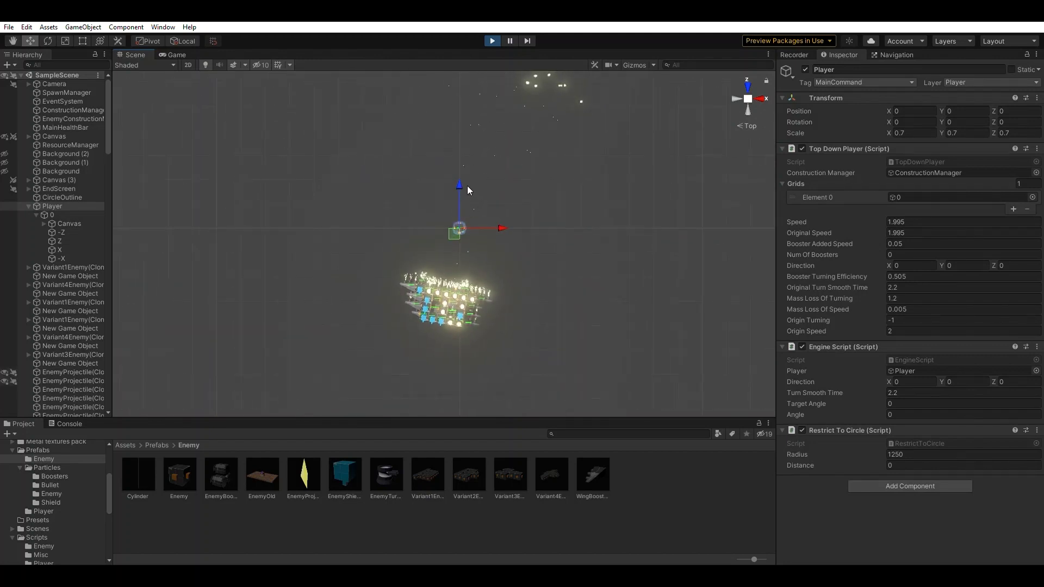
drag(461, 224, 462, 239)
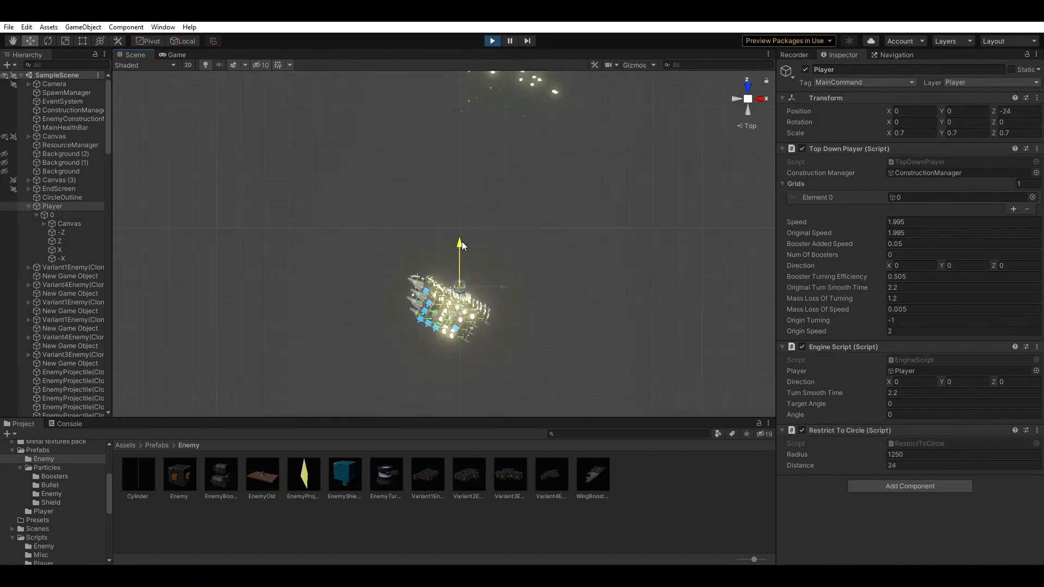
mouse_move(473, 201)
mouse_down()
mouse_move(483, 147)
mouse_move(470, 185)
mouse_up()
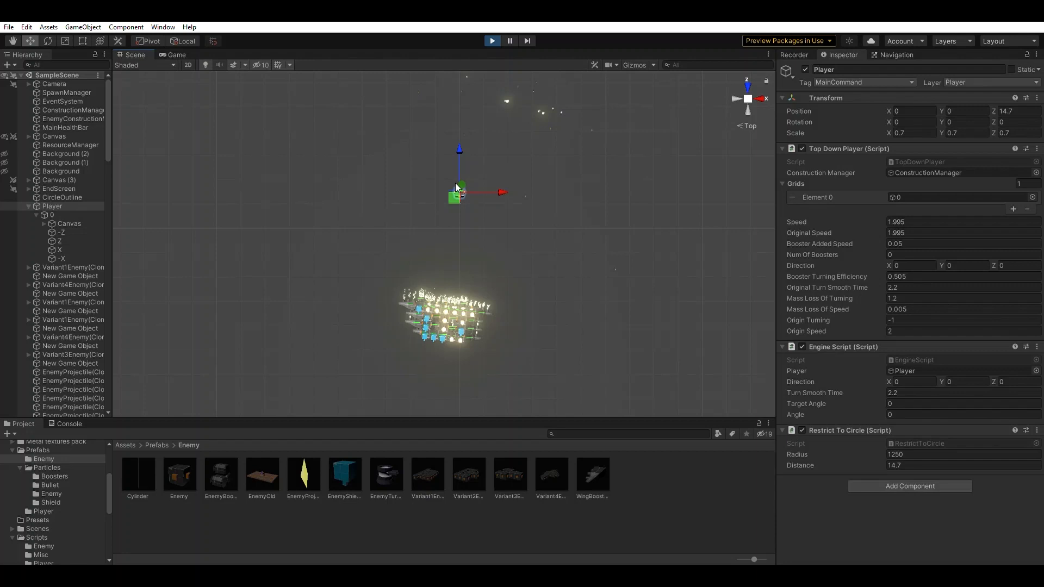
drag(456, 184, 163, 101)
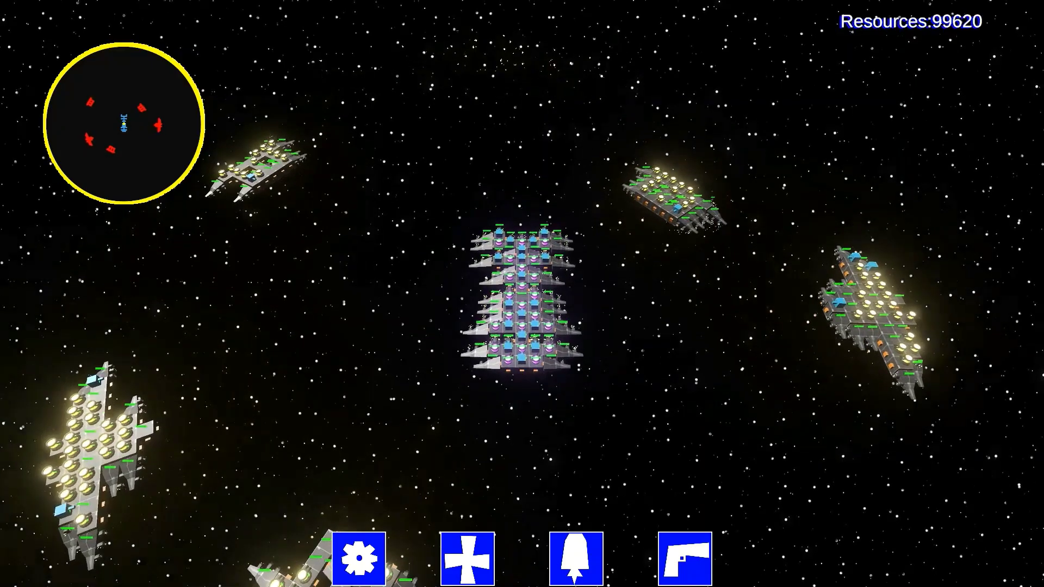
- Zoom in on the player's large ship in the running game and steer it left
scroll(522, 294, up, 3)
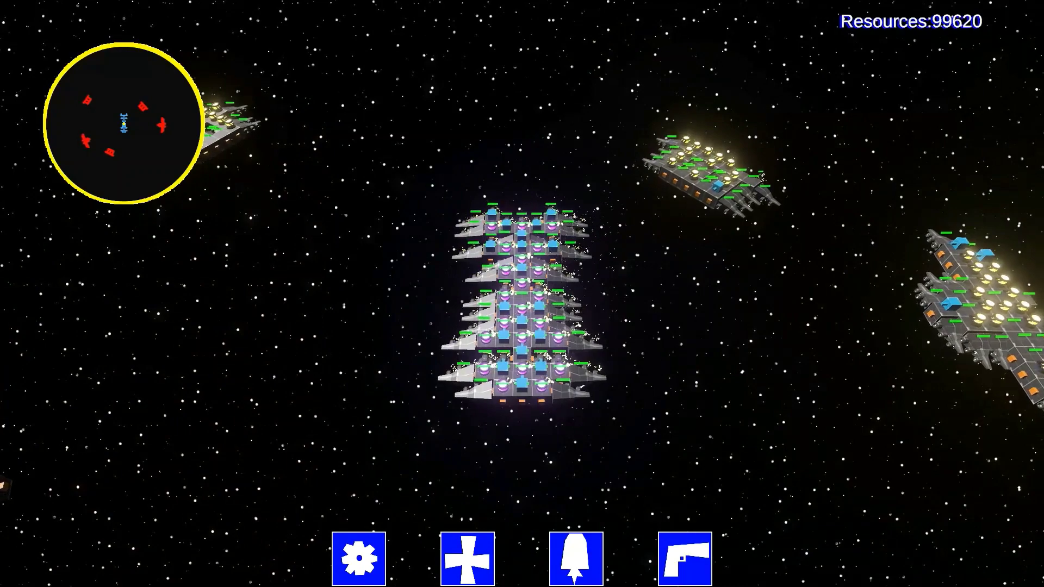
key(a)
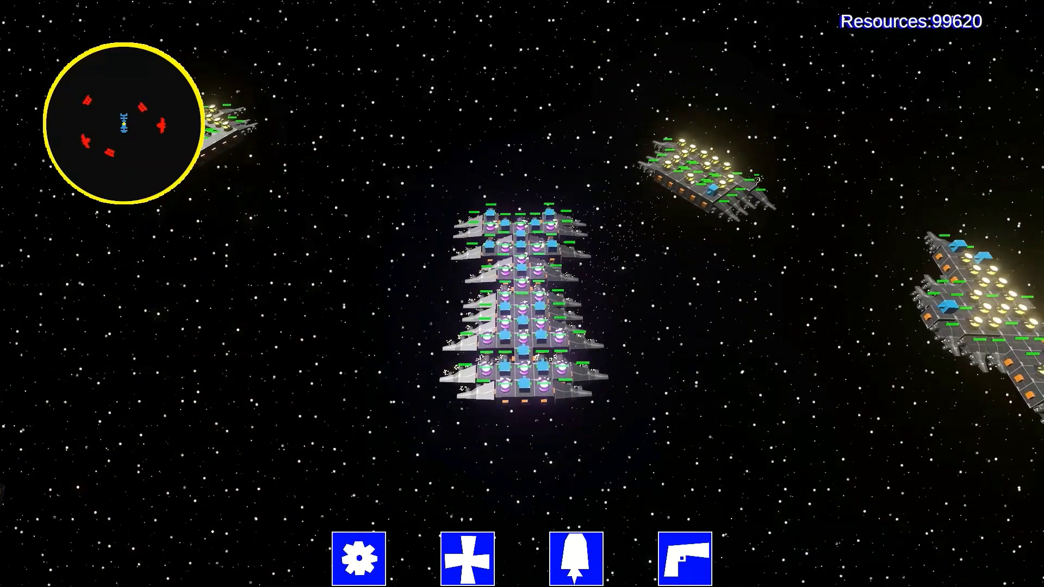